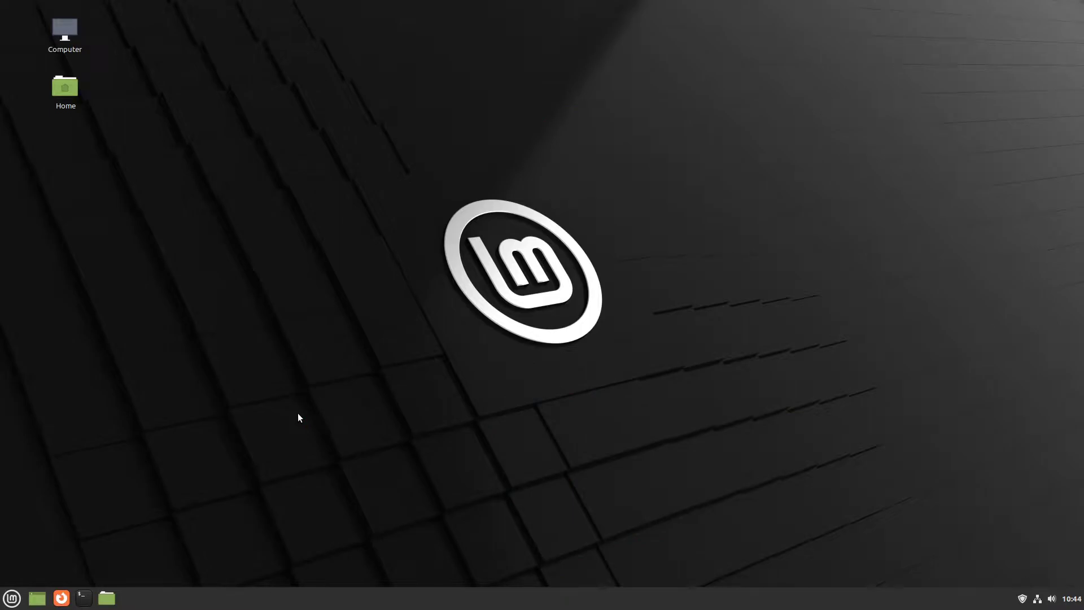
- Visit Workspace 2 from the workspace overview, return to Workspace 1, and briefly reopen and close the overview
key(ctrl+alt+Up)
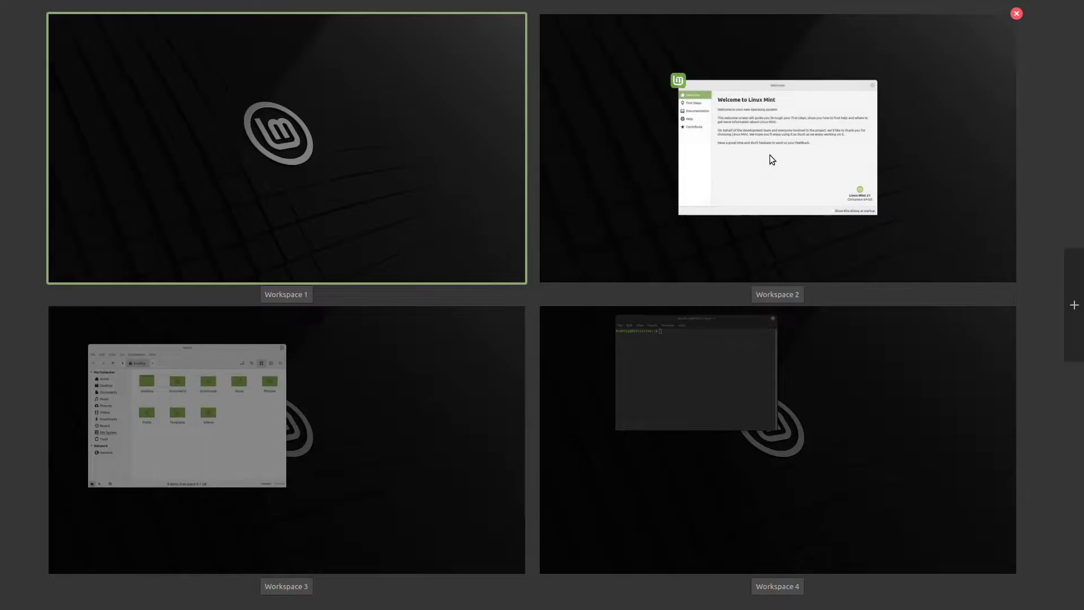
click(770, 154)
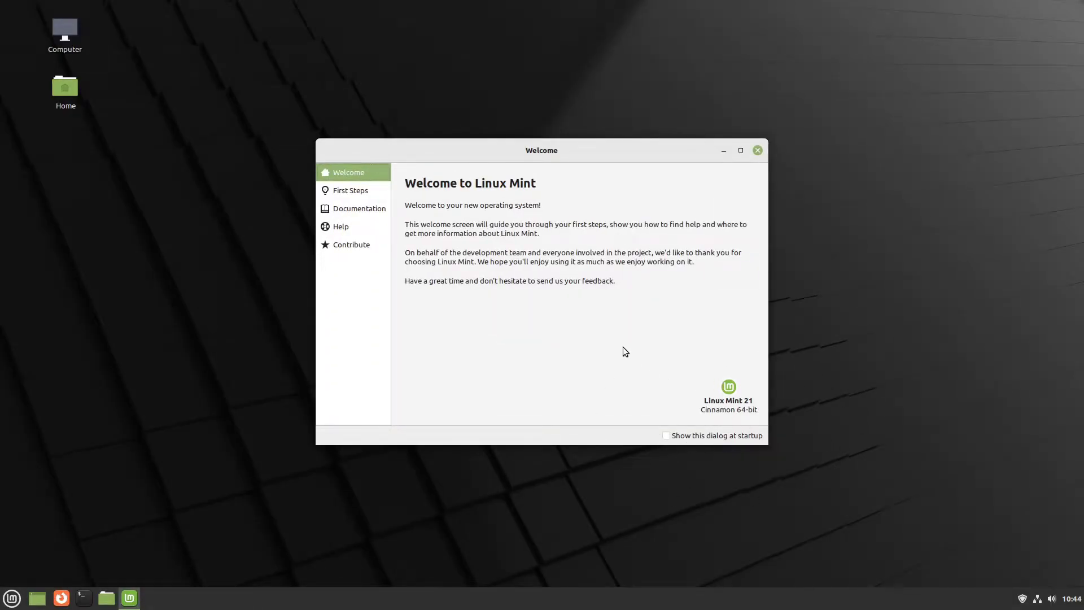
key(ctrl+alt+Up)
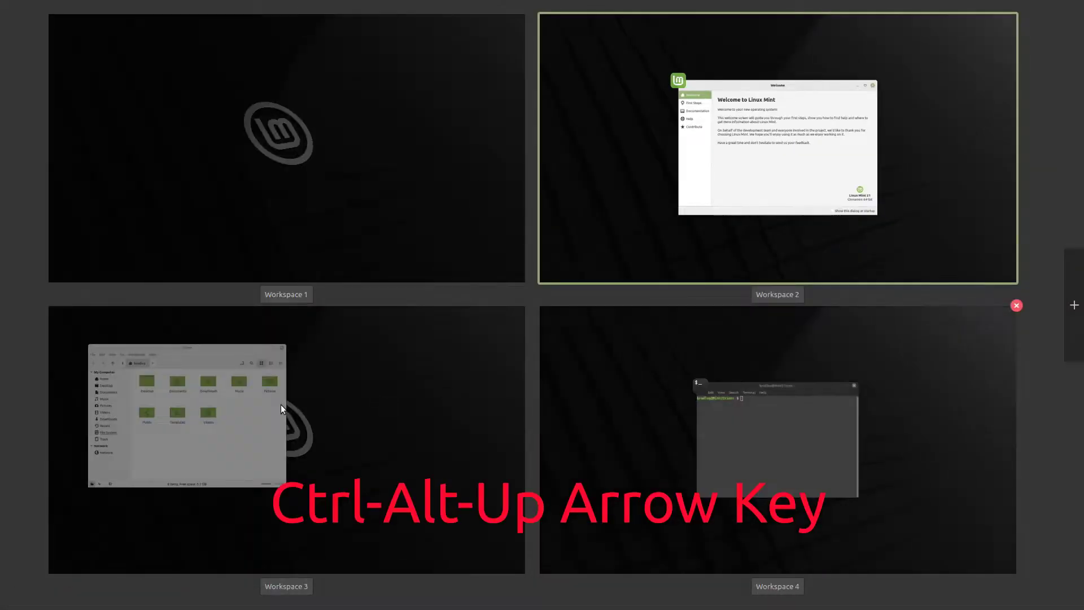
click(322, 134)
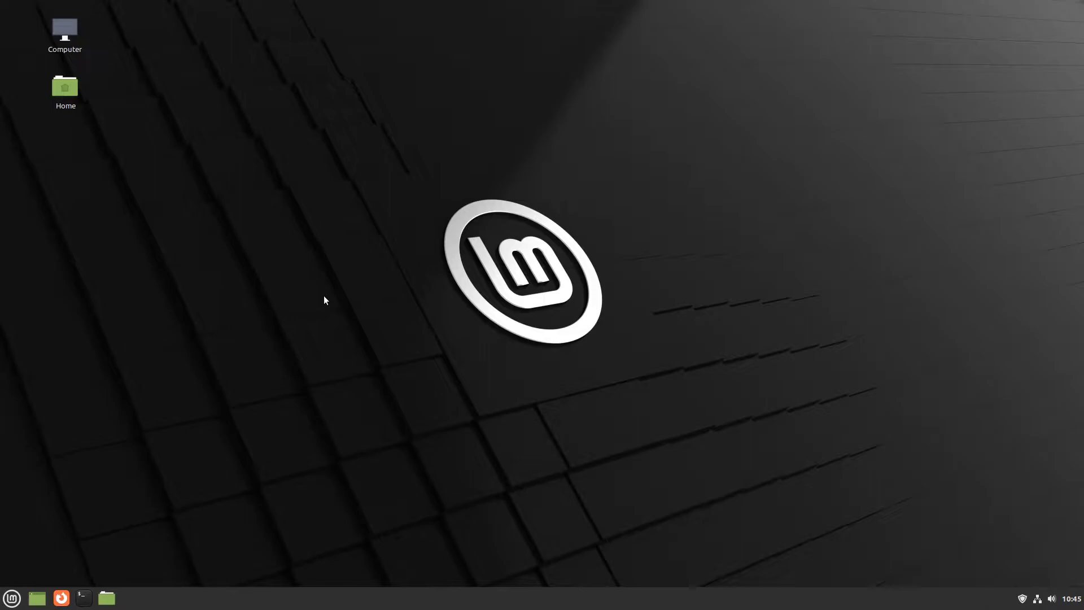
key(ctrl+alt+Up)
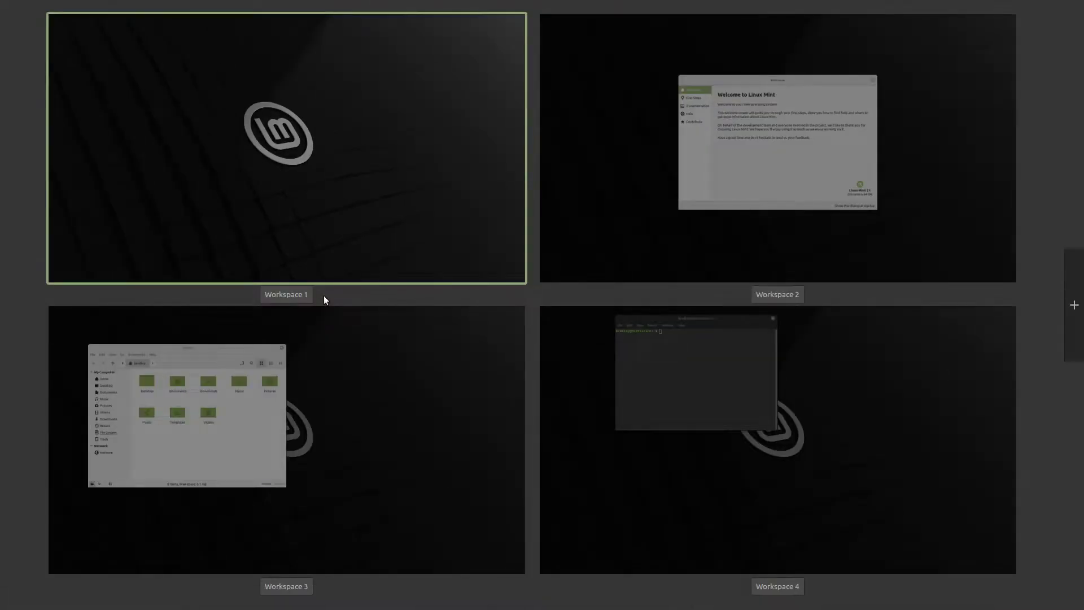
key(Escape)
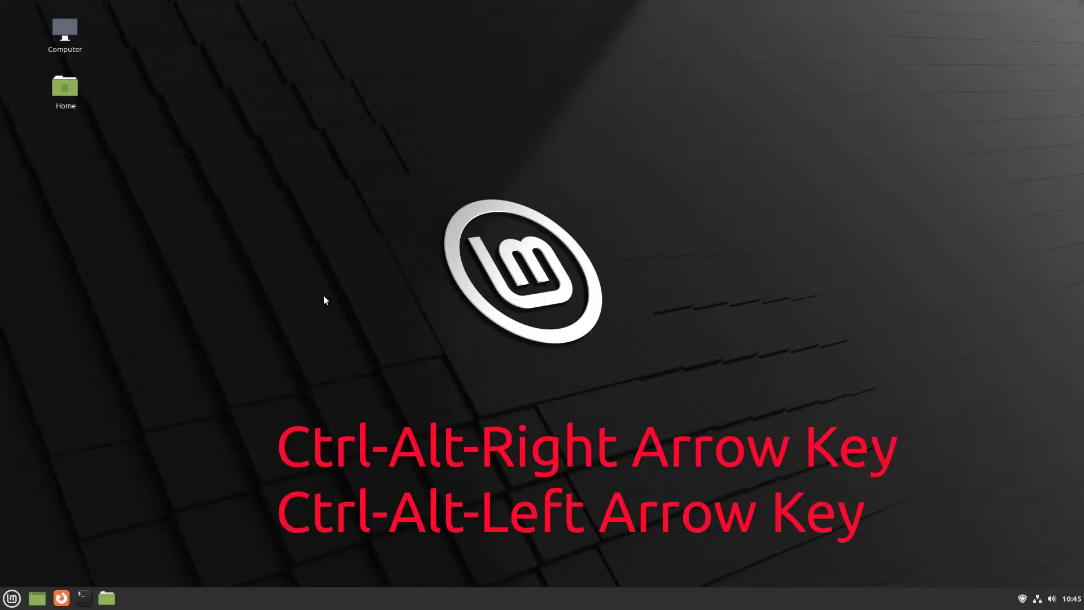
- Switch directly to Workspace 2 without the overview, and minimise and restore the Welcome window there
key(ctrl+alt+Right)
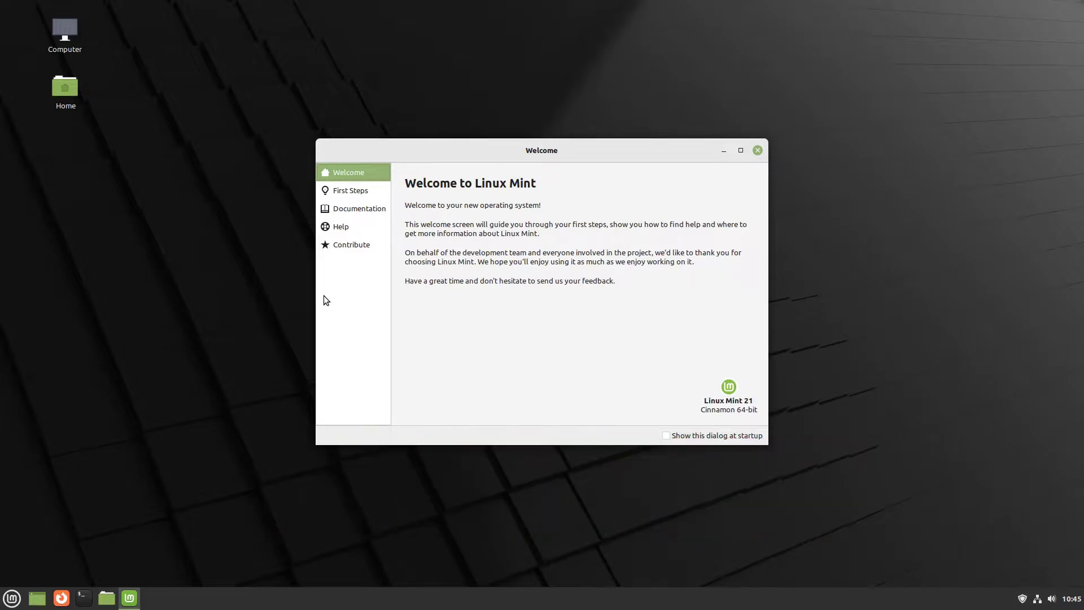
click(131, 602)
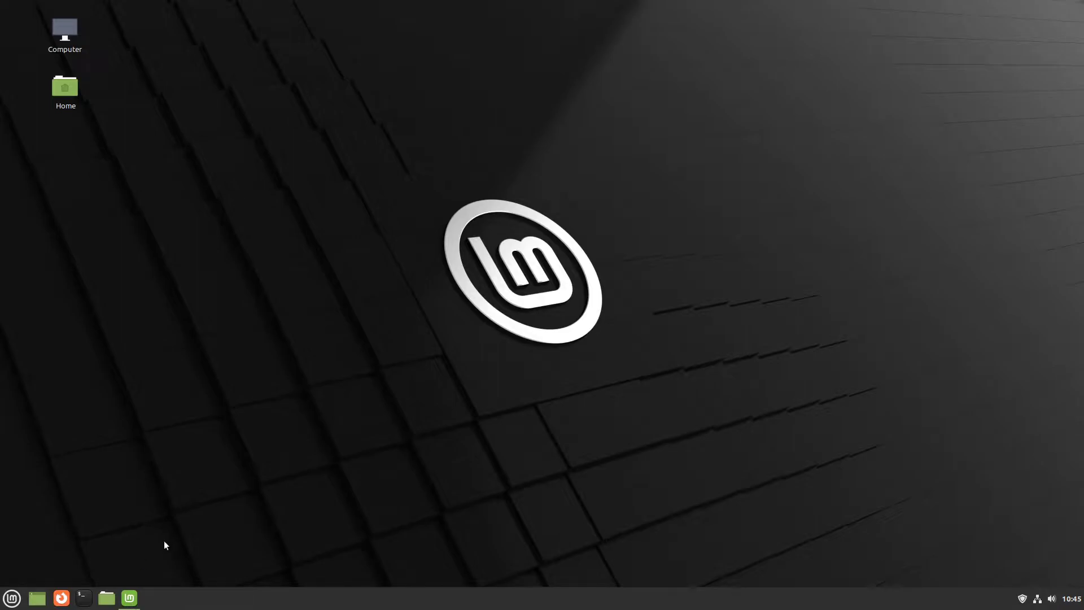
click(129, 597)
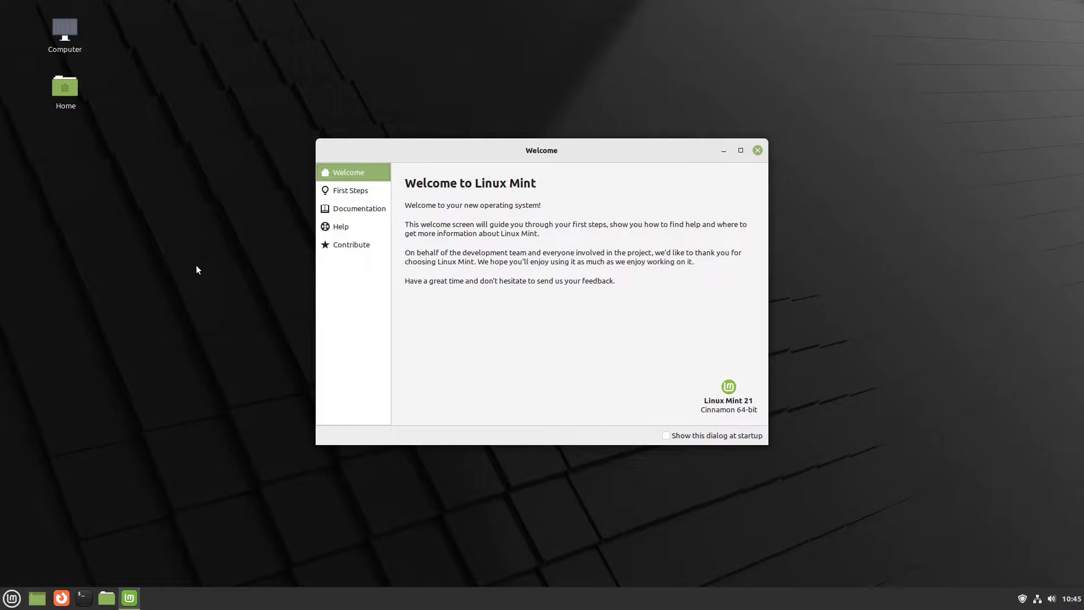
- Switch onward through Workspace 3 and Workspace 4, and return to Workspace 1 from the workspace overview
key(ctrl+alt+Right)
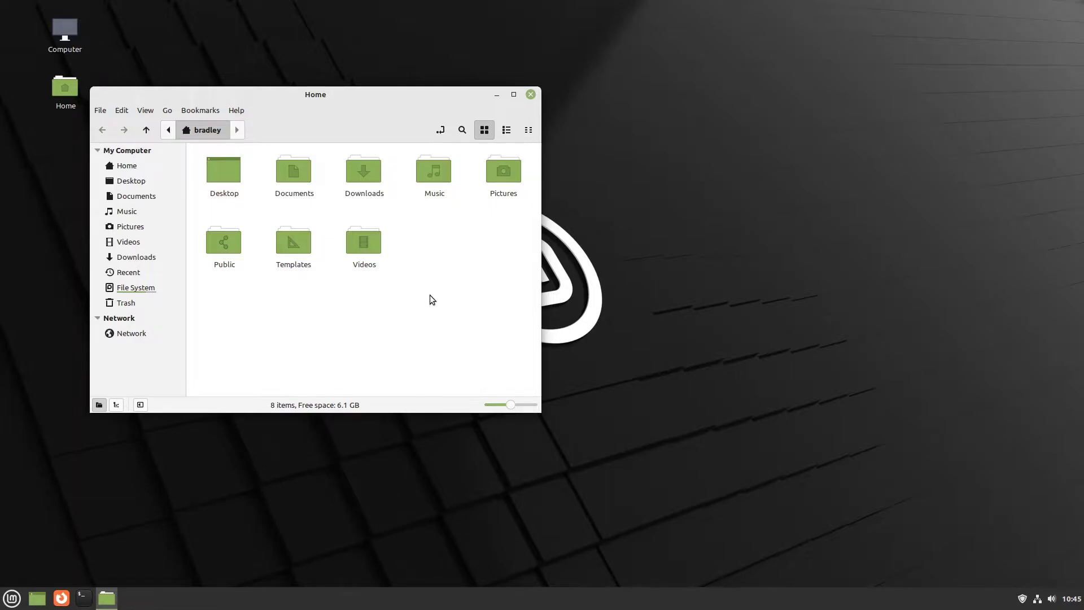
key(ctrl+alt+Right)
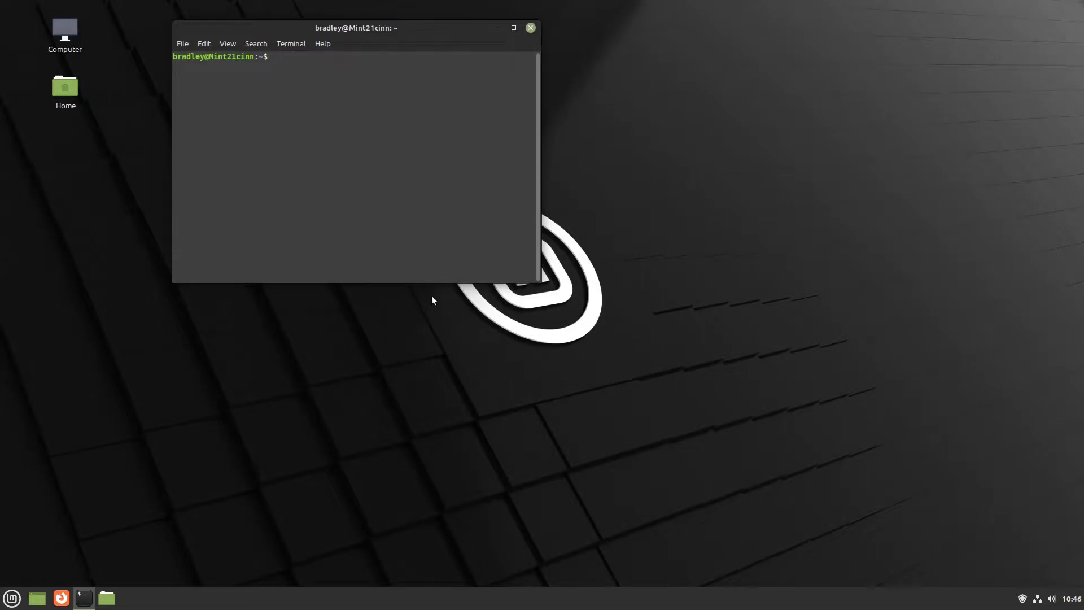
key(ctrl+alt+Up)
click(360, 76)
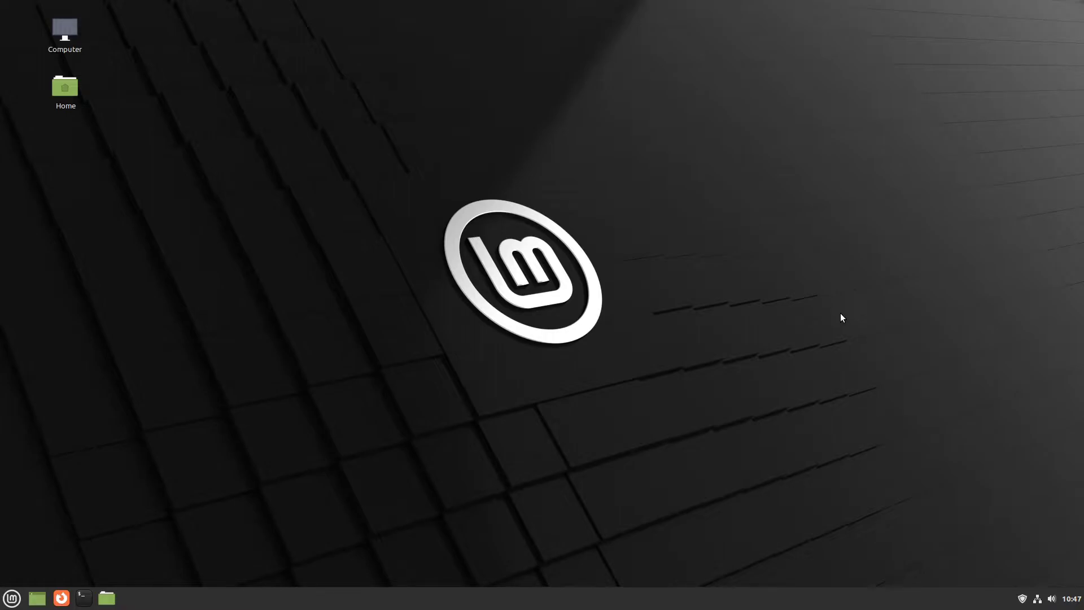
- Add two new workspaces, Workspace 5 and Workspace 6, in the workspace overview
key(ctrl+alt+Up)
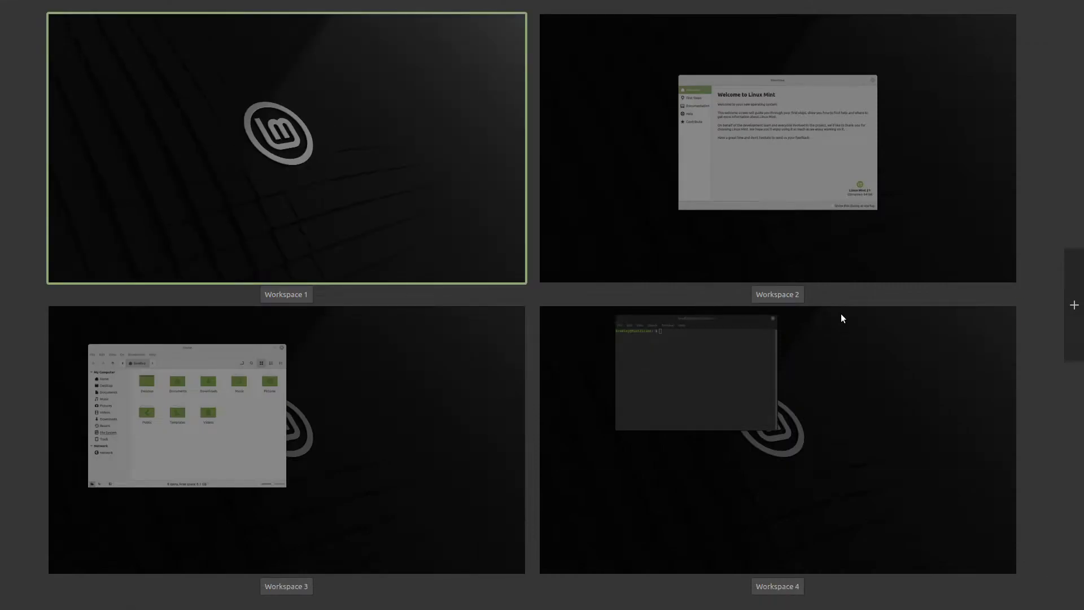
click(1074, 305)
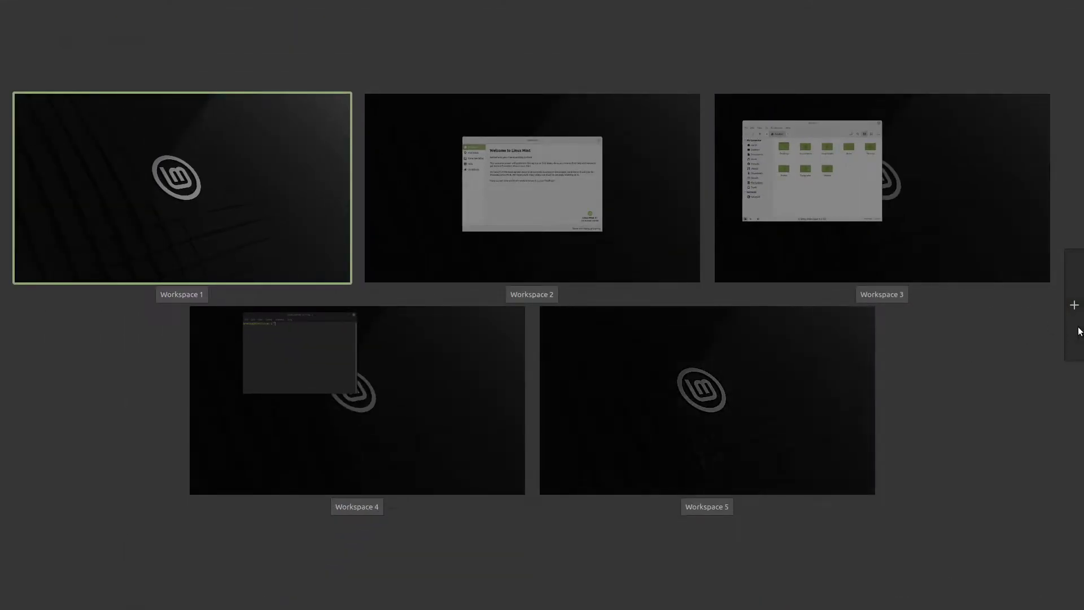
click(1077, 331)
mouse_move(813, 411)
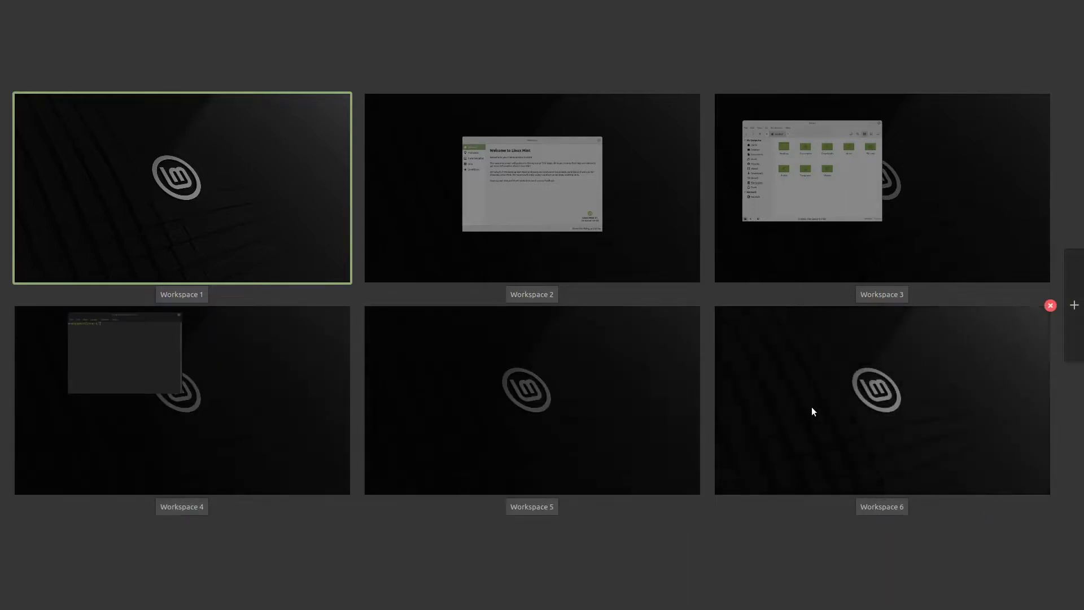
- Remove the empty Workspace 6 and Workspace 5 from the overview and return to Workspace 1
click(1050, 306)
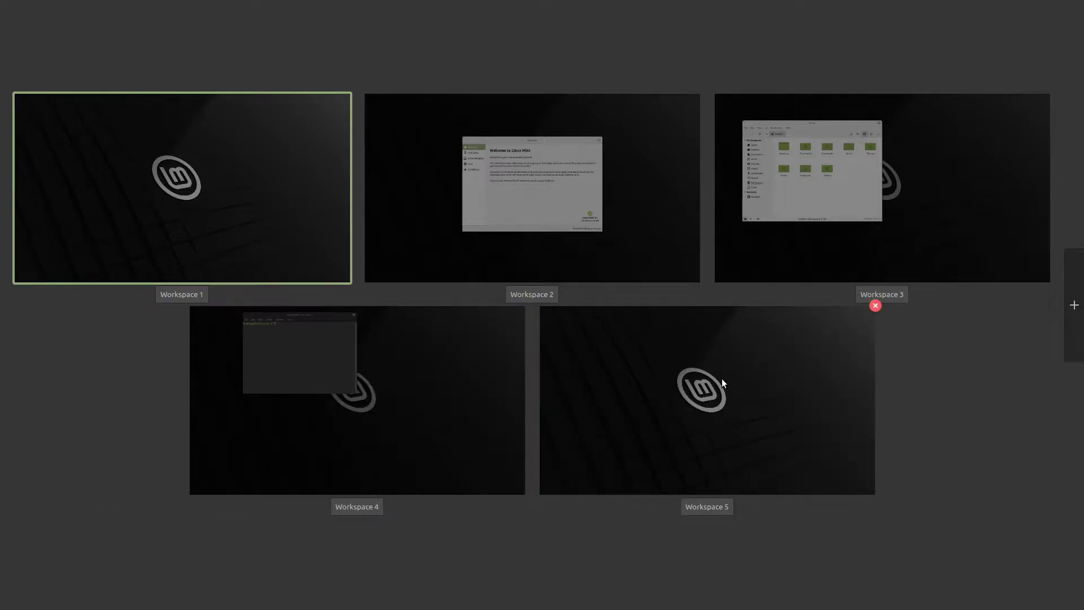
click(874, 306)
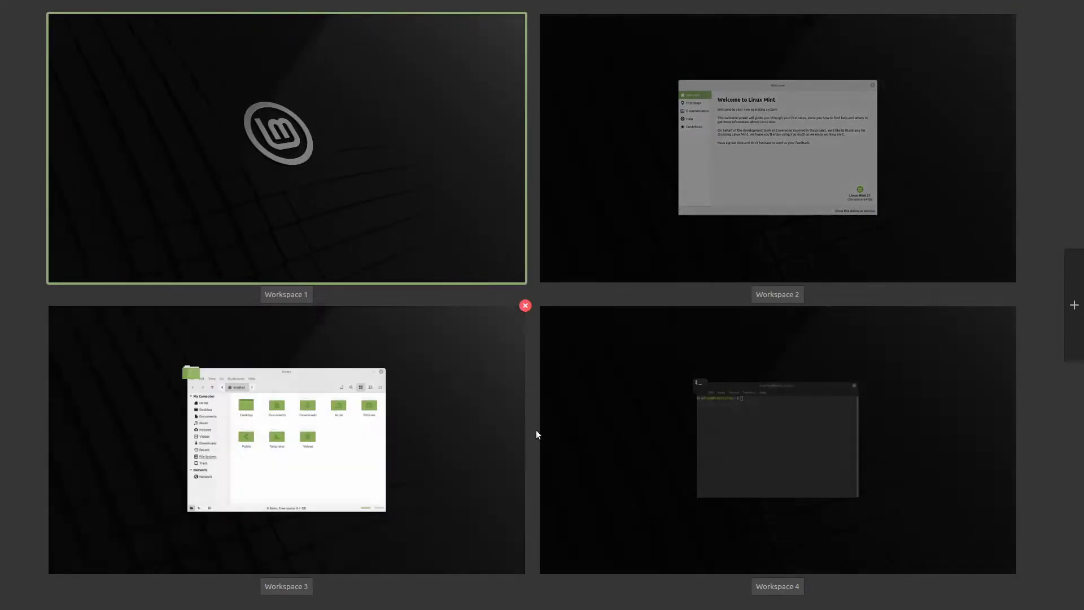
mouse_move(992, 355)
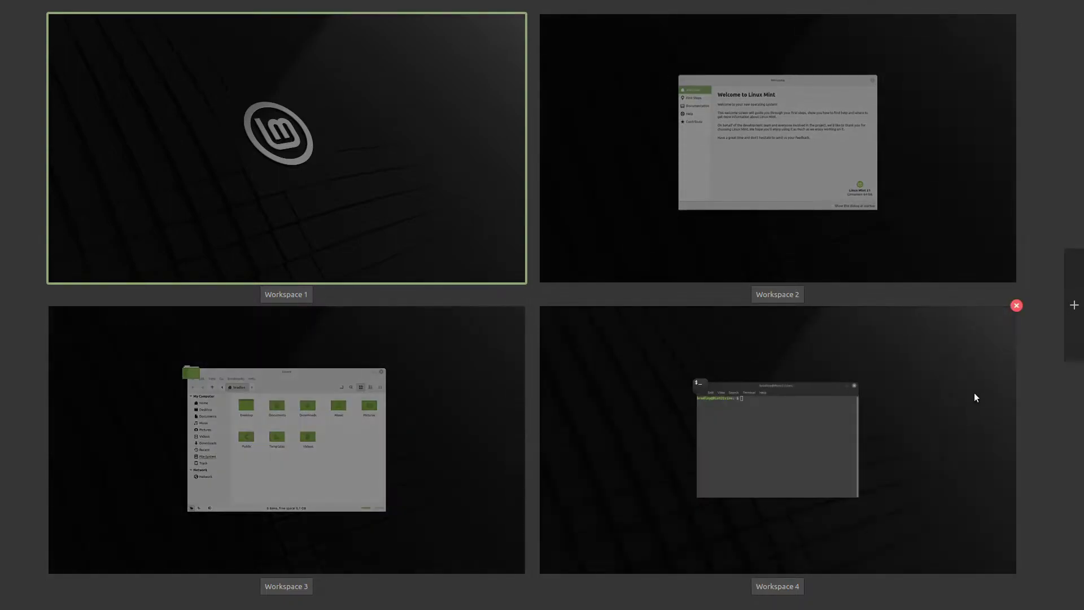
click(380, 161)
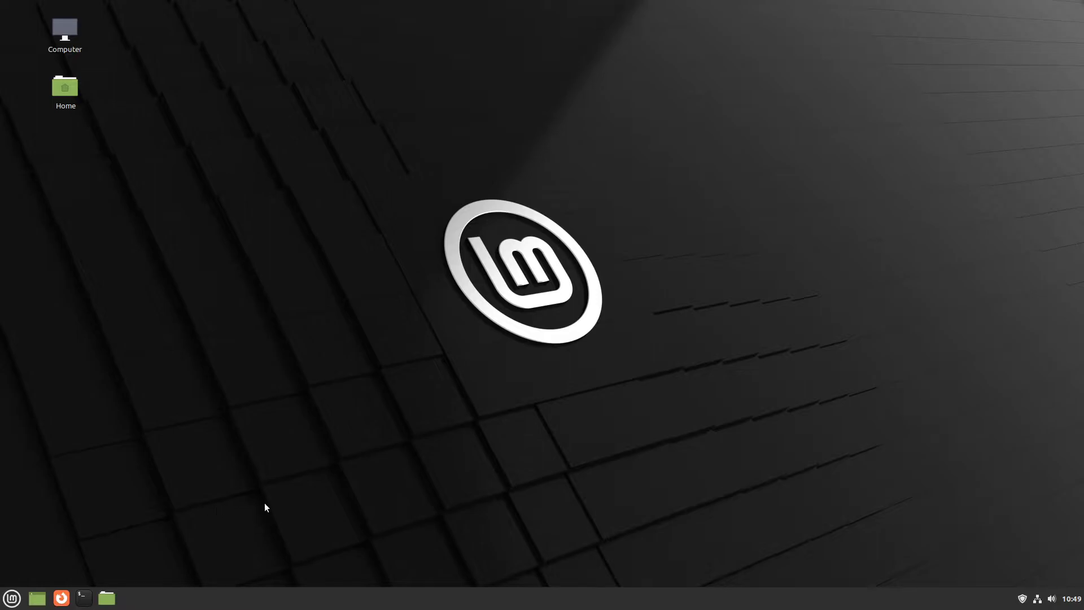
- Open System Settings, look at the Workspaces options, and return to the settings overview
click(12, 598)
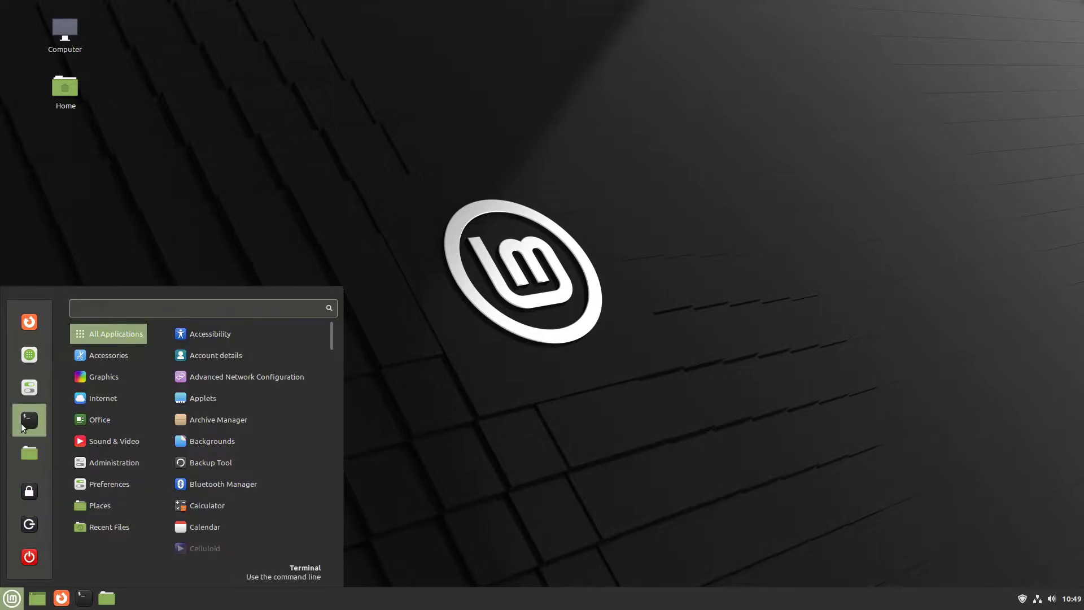
click(21, 389)
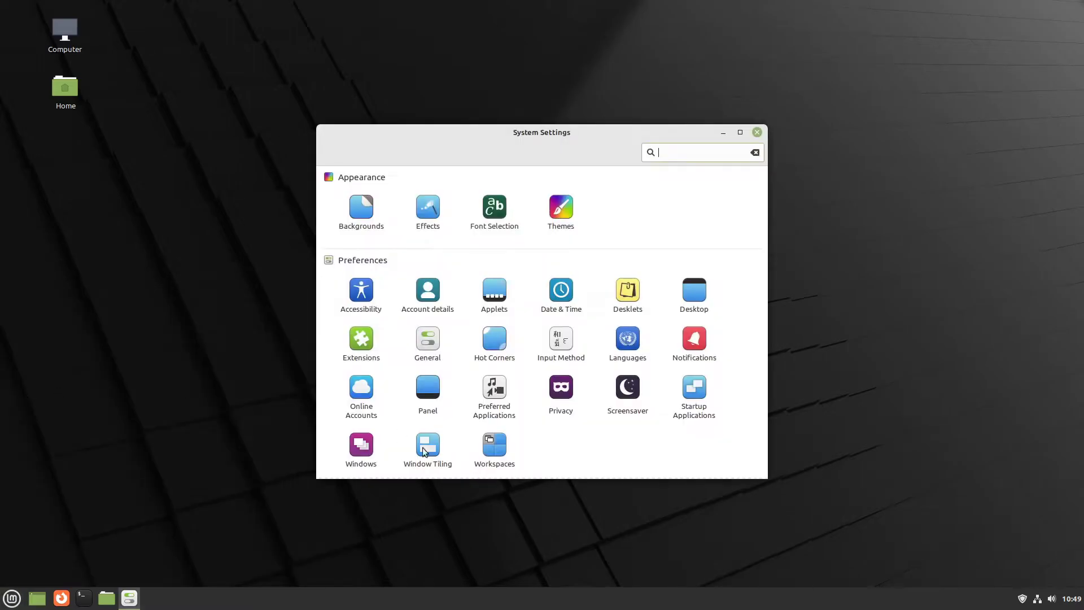
click(496, 448)
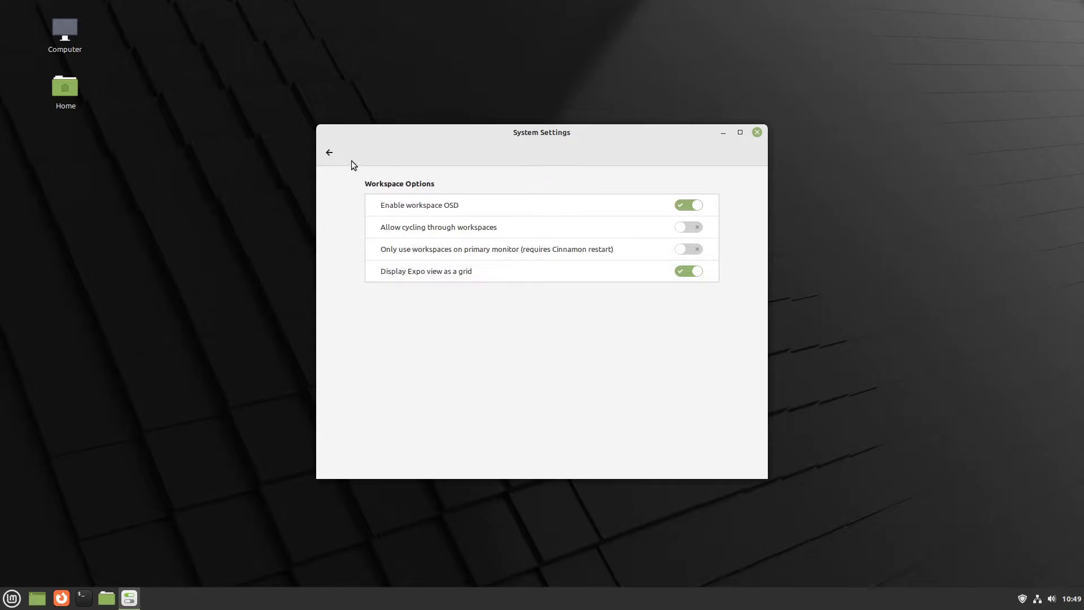
click(336, 154)
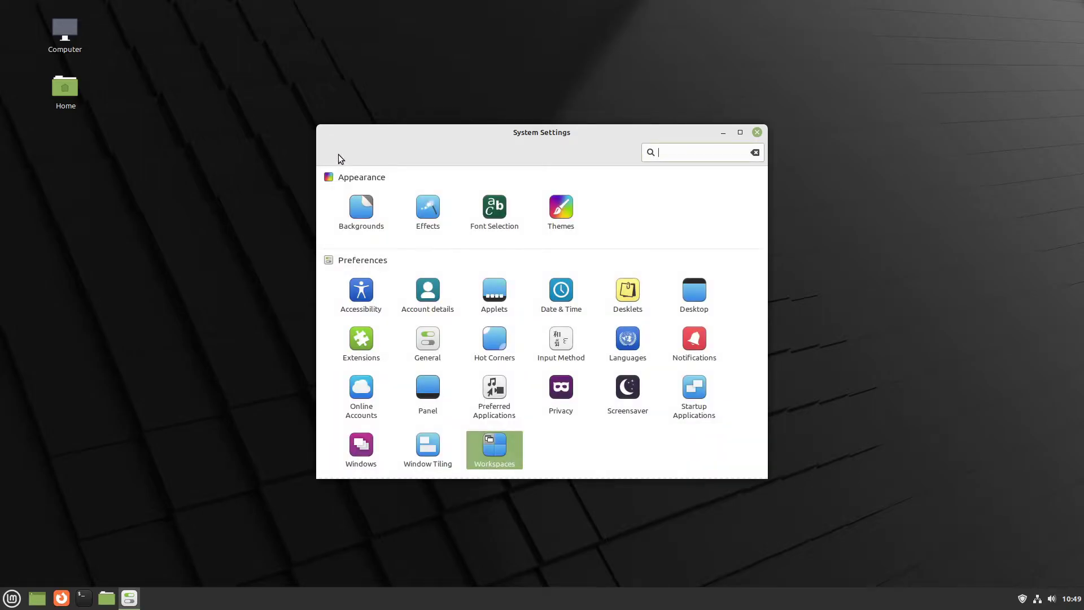
- Look at the list of installed applets in System Settings, return to the settings overview, and minimise the window
click(498, 287)
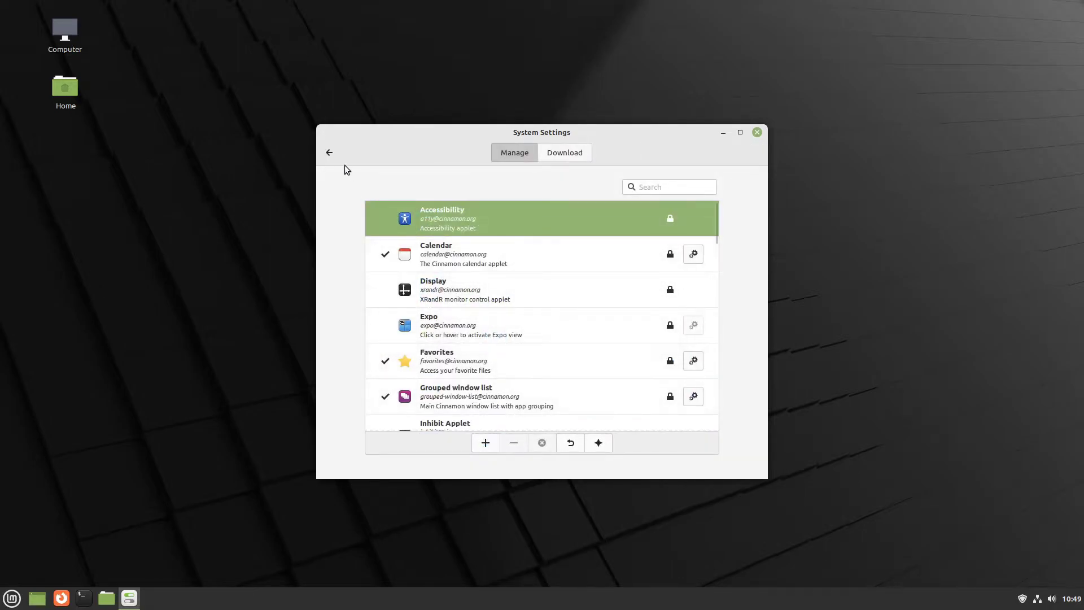
click(330, 153)
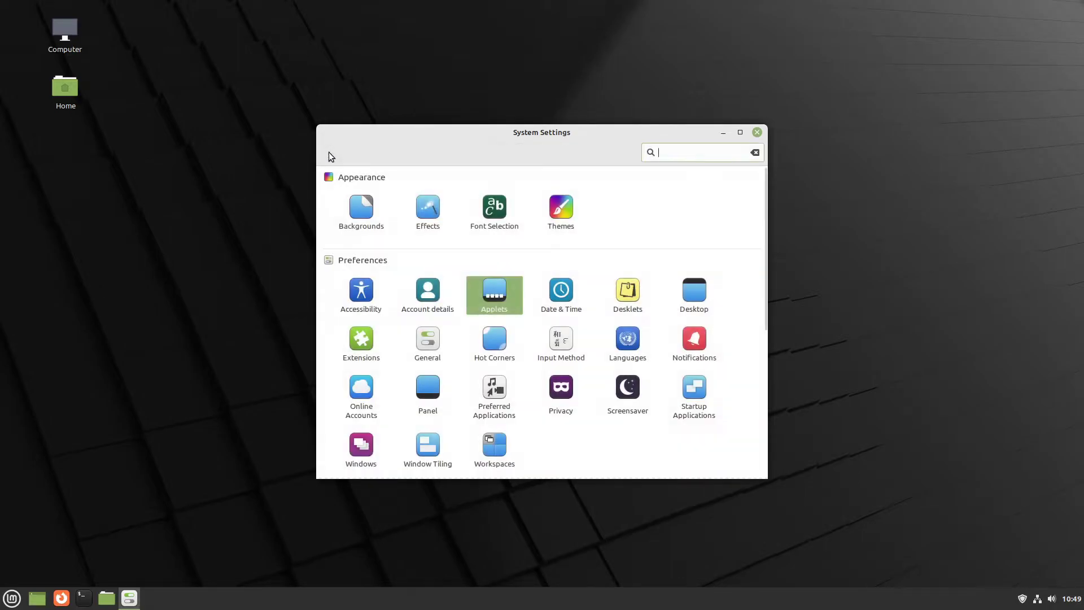
click(723, 133)
- Open Backup Tool and set its window to Always on Visible Workspace
click(11, 598)
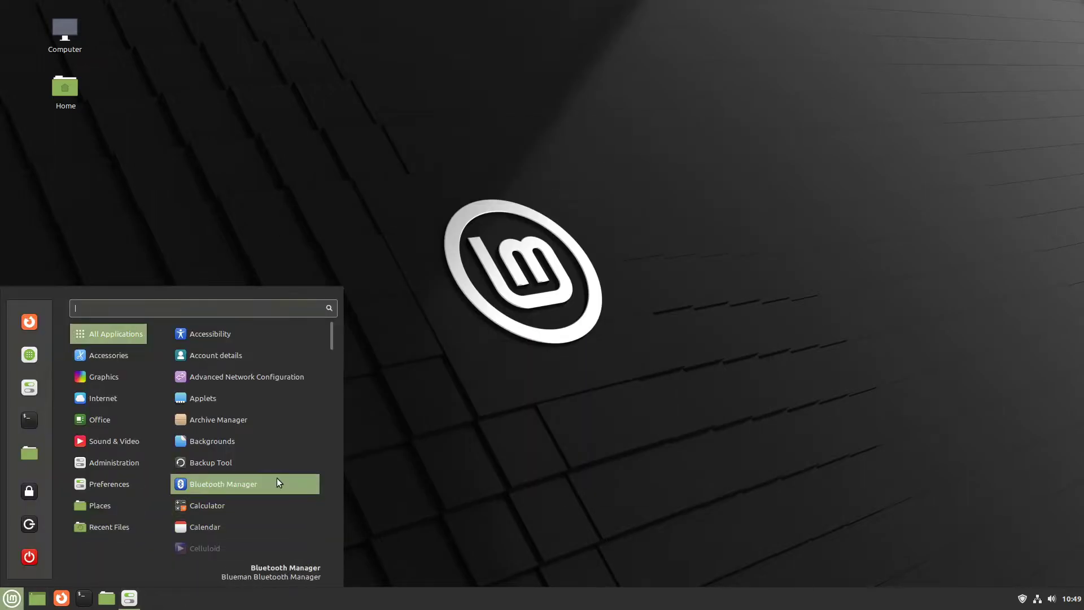
click(276, 462)
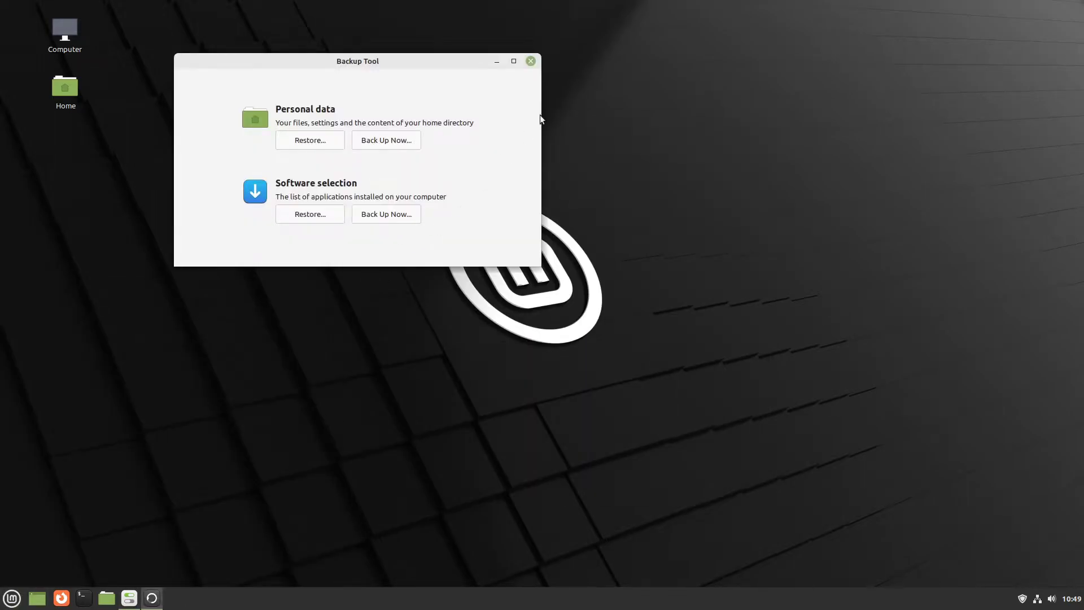
right_click(452, 58)
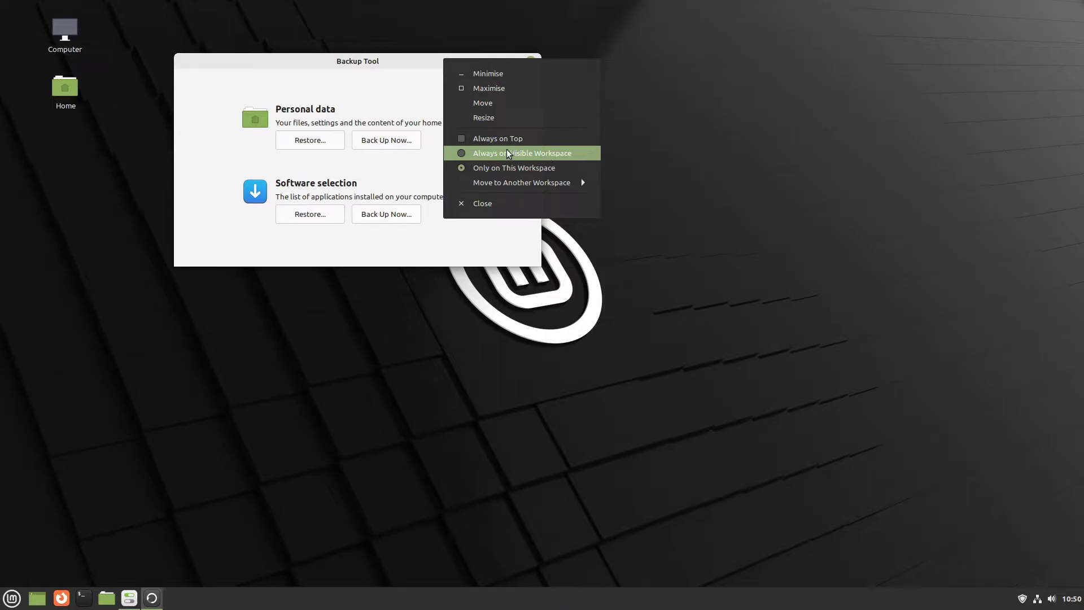
click(570, 153)
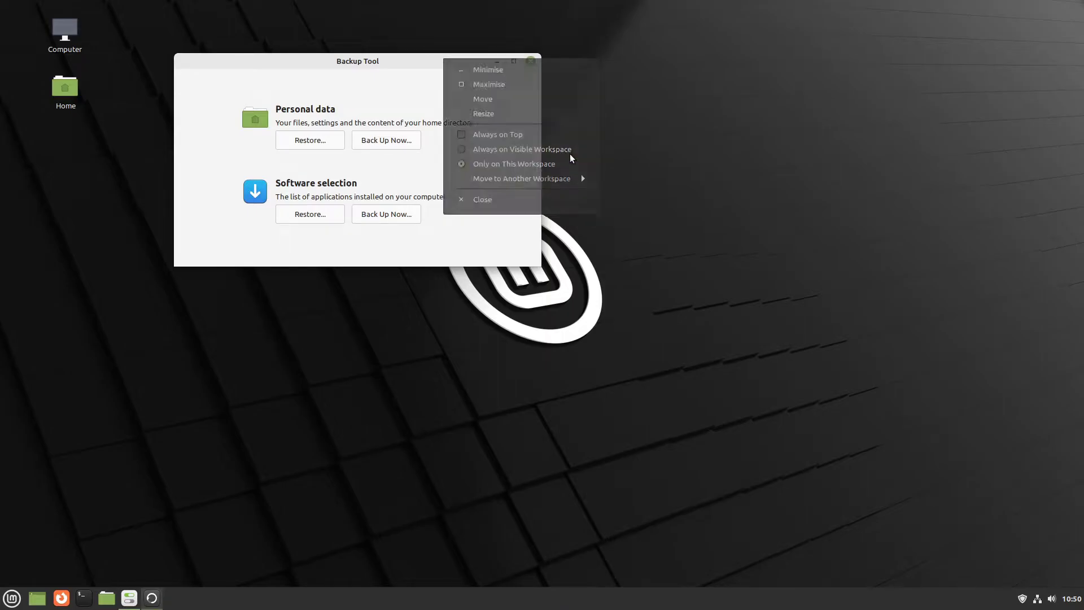
click(645, 171)
- Switch to Workspace 3 to check for the Backup Tool window there, and switch back to Workspace 1
key(ctrl+alt+Right)
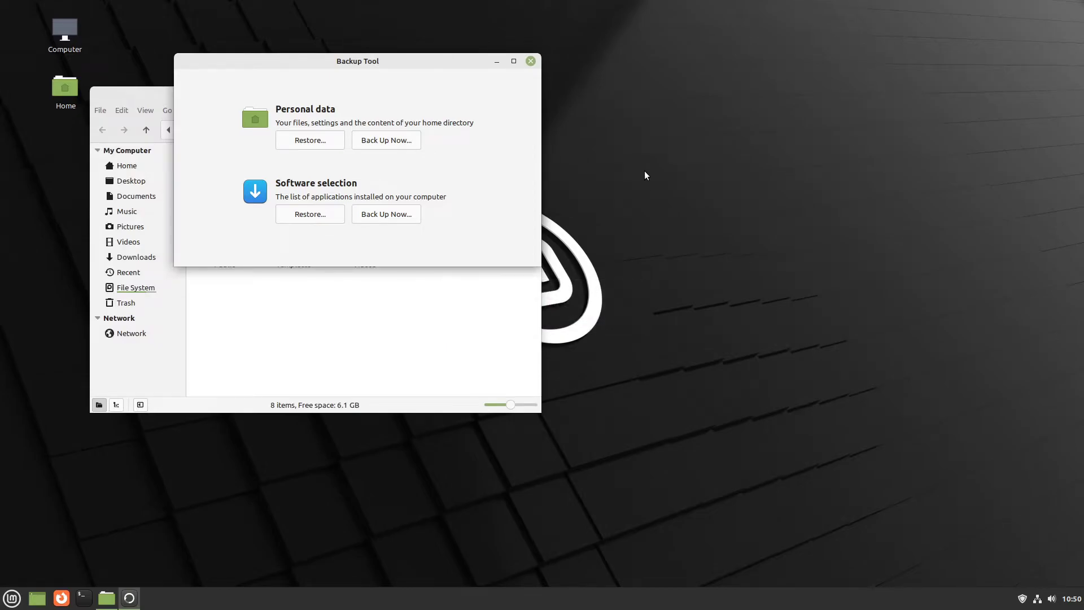
key(ctrl+alt+Left)
key(ctrl+alt+Left)
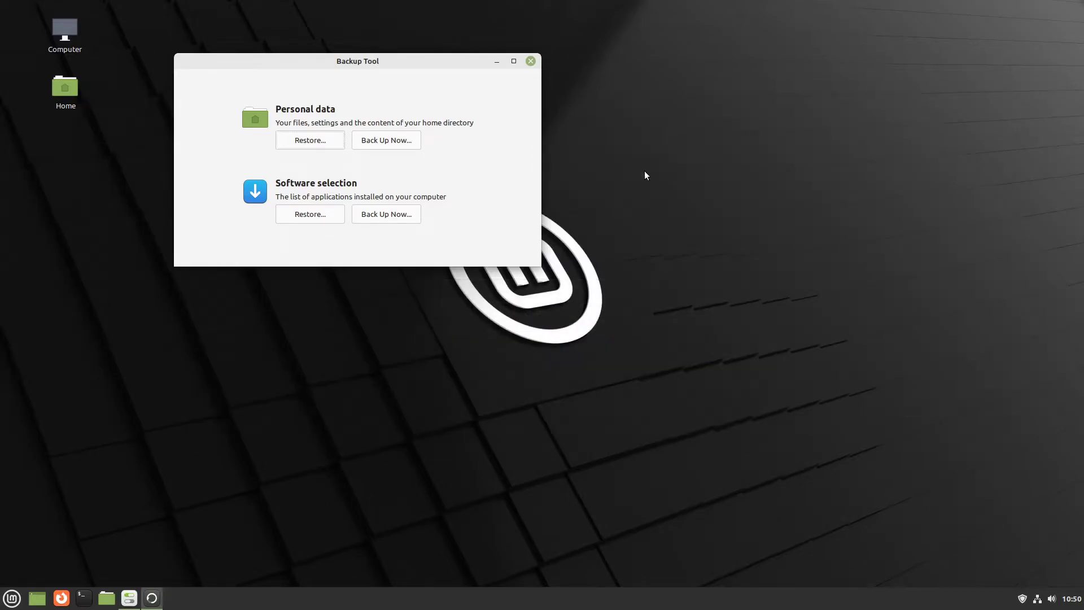
- Move the Backup Tool window from the current workspace to Workspace 3 and check its placement in the workspace overview
right_click(470, 61)
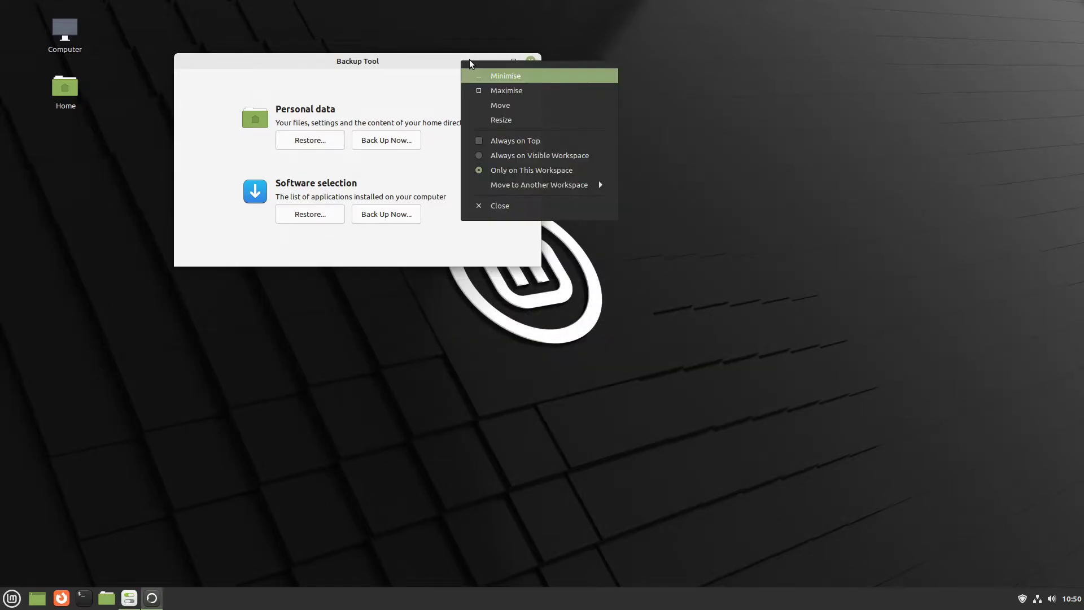
click(553, 185)
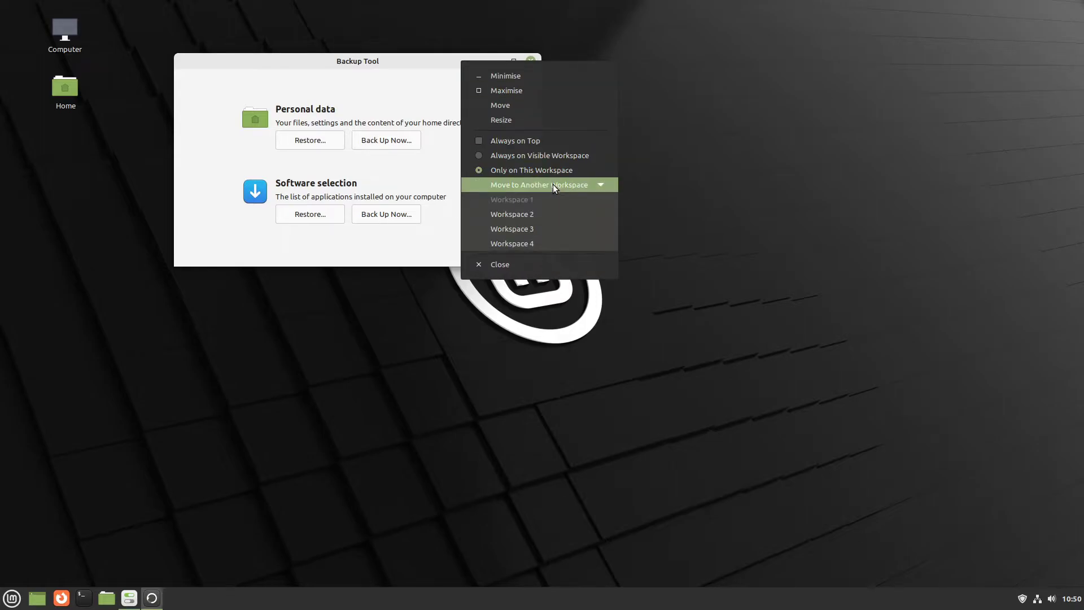
click(543, 232)
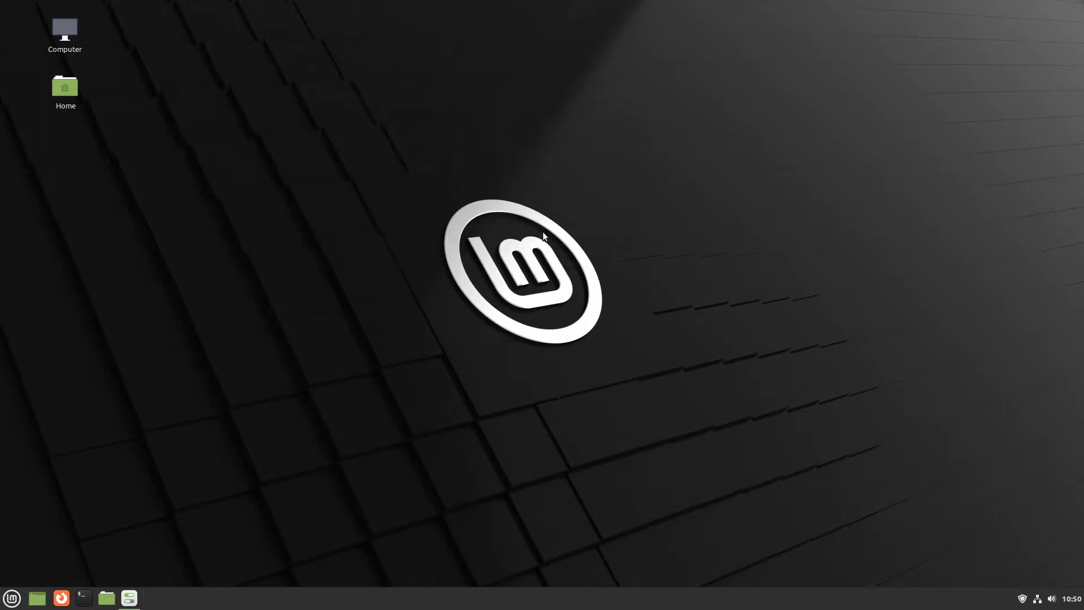
key(ctrl+alt+Up)
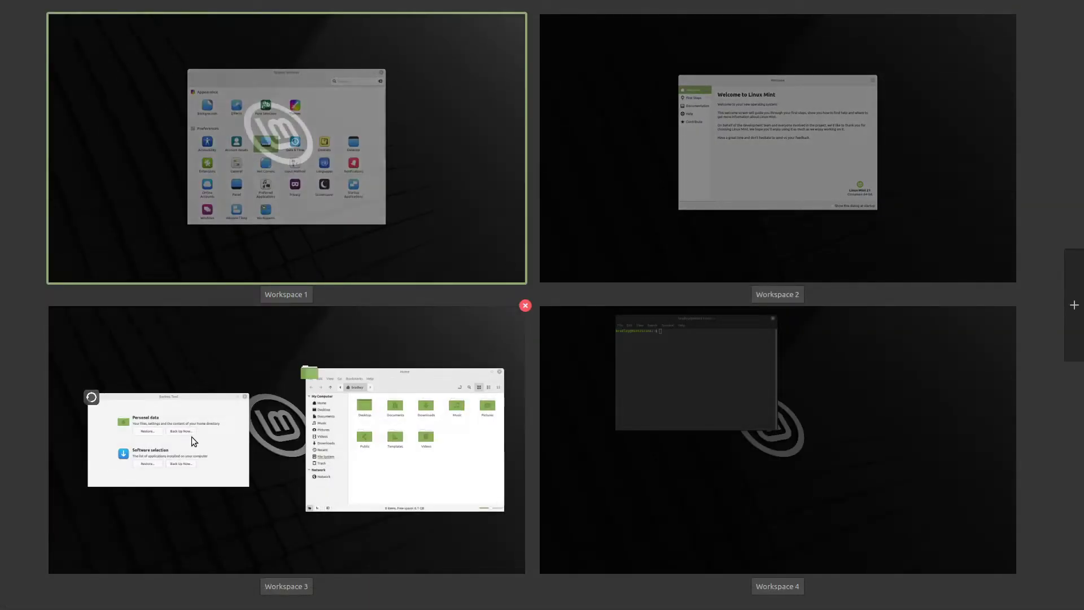
- Move the Welcome and System Settings windows between Workspaces 1 and 2 in the overview, ending with System Settings on Workspace 1 and Welcome on 2
drag(771, 168, 238, 174)
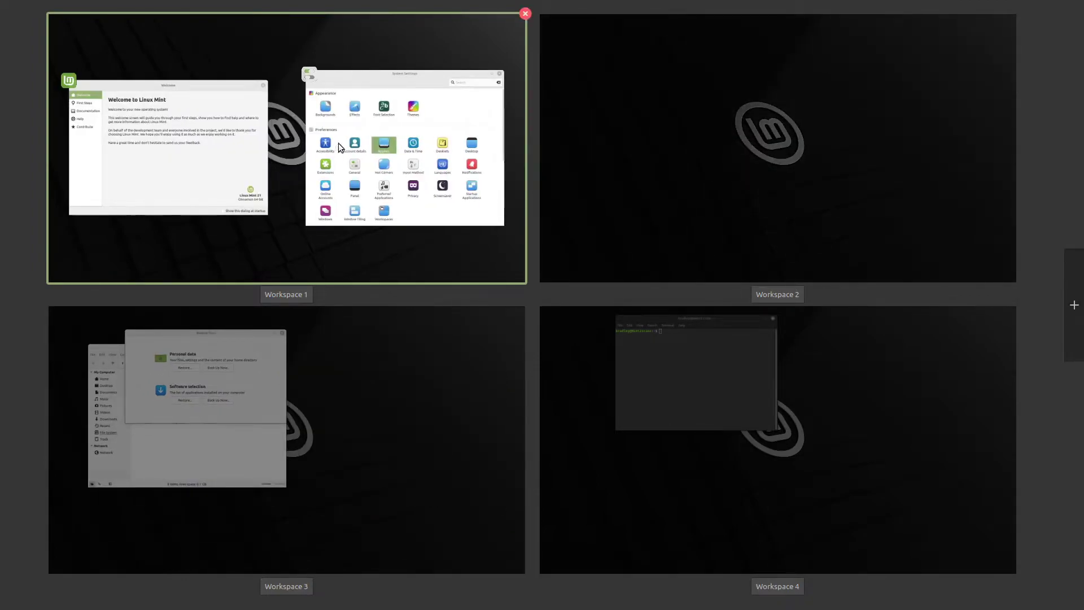
drag(403, 127, 781, 124)
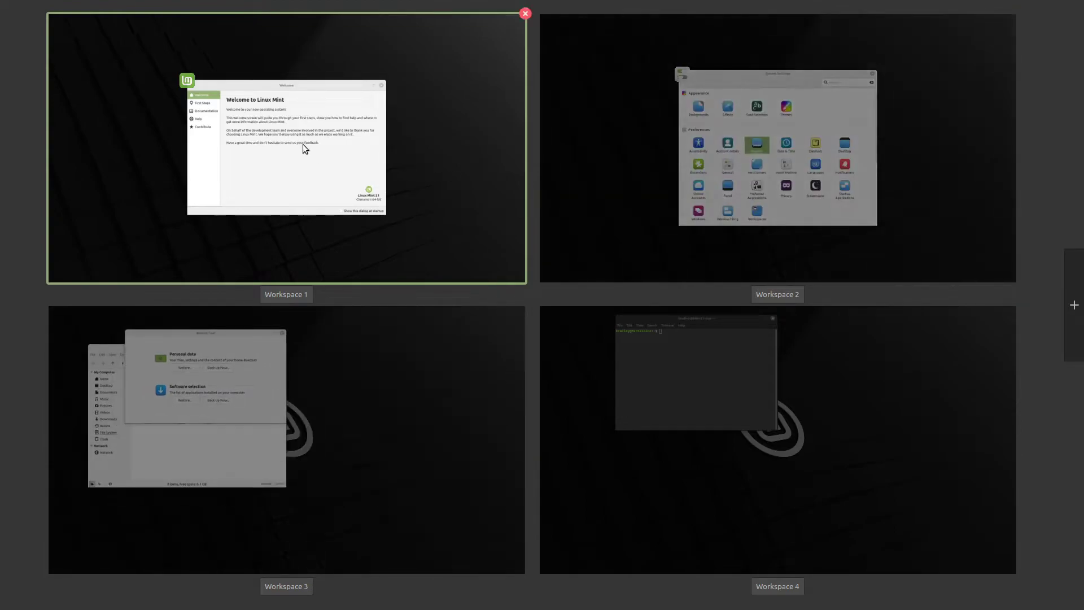
drag(305, 145, 896, 148)
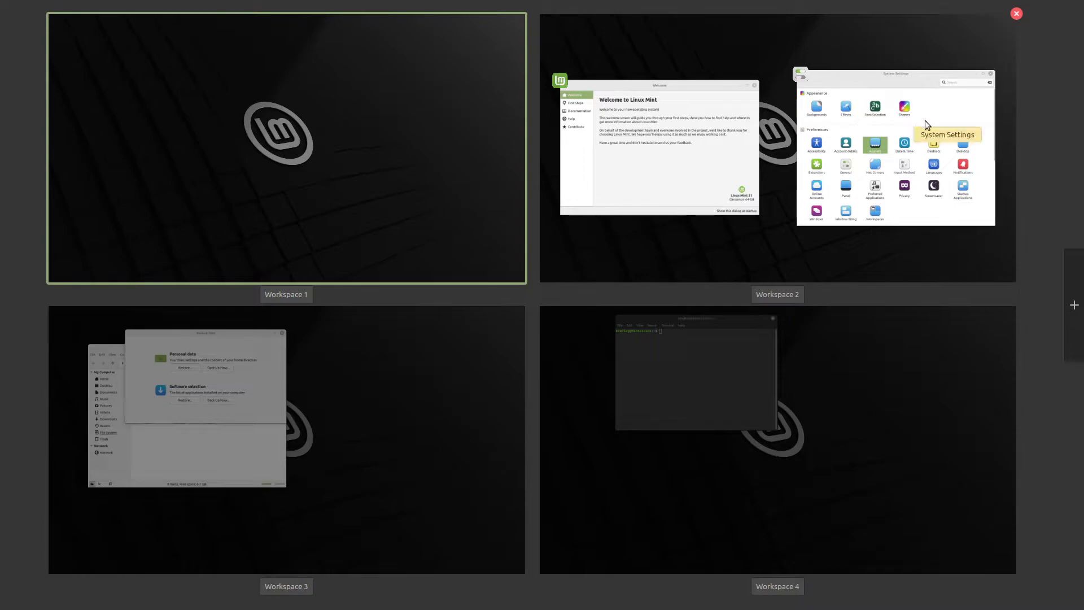
drag(924, 120, 267, 92)
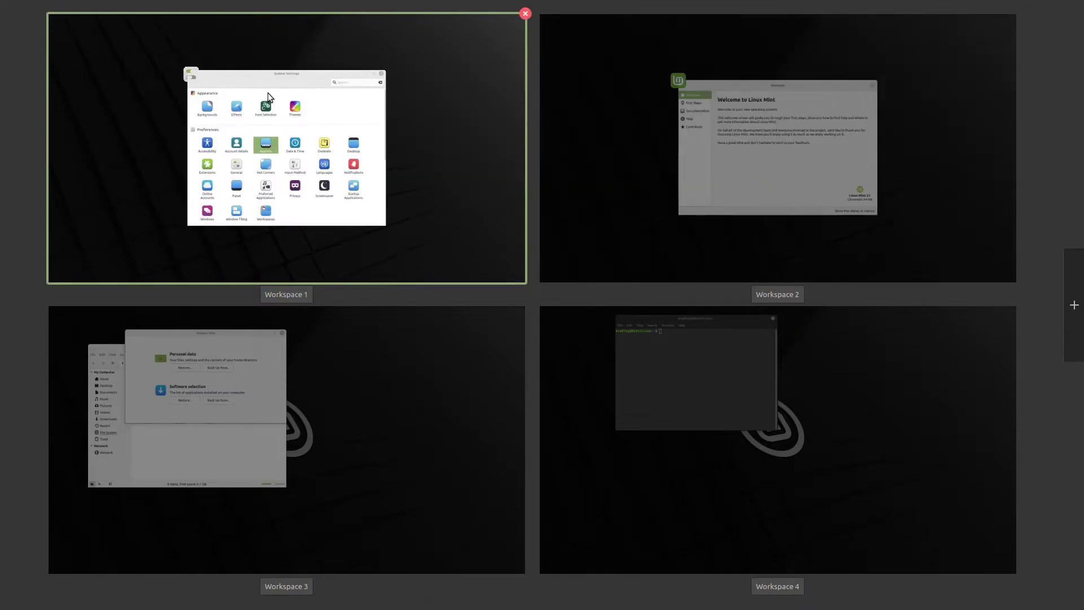
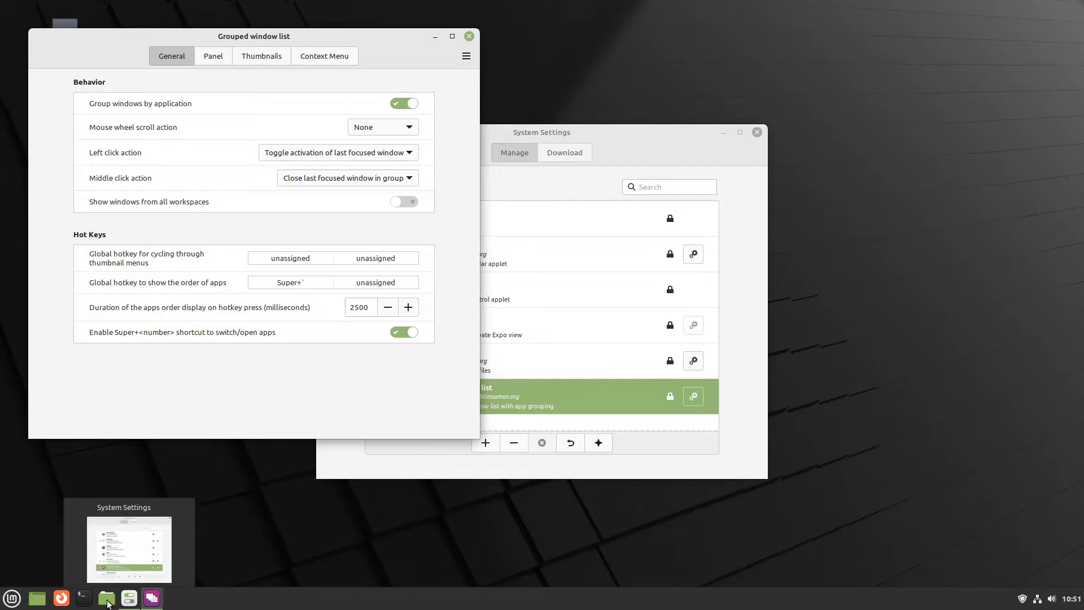
- Enable showing windows from all workspaces in the Grouped window list, and test it by switching to the Terminal and back to System Settings
mouse_move(133, 603)
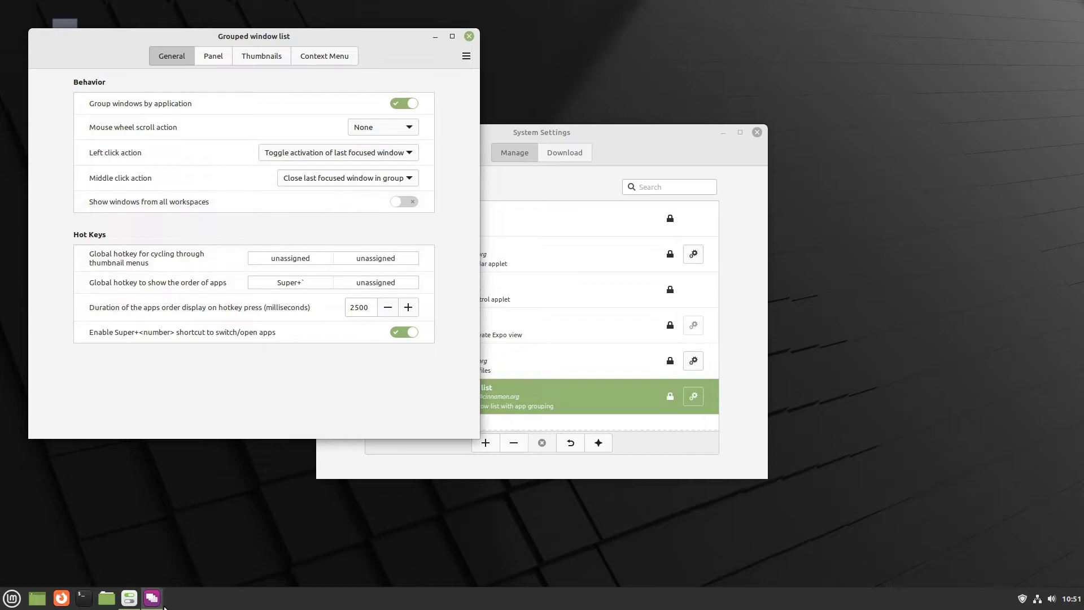
click(410, 206)
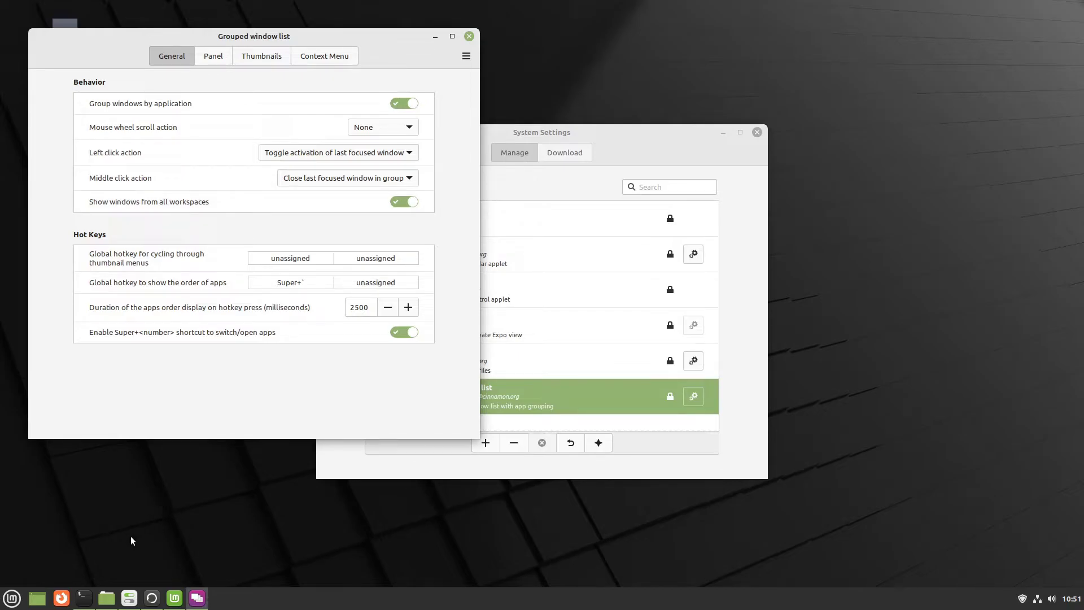
mouse_move(85, 603)
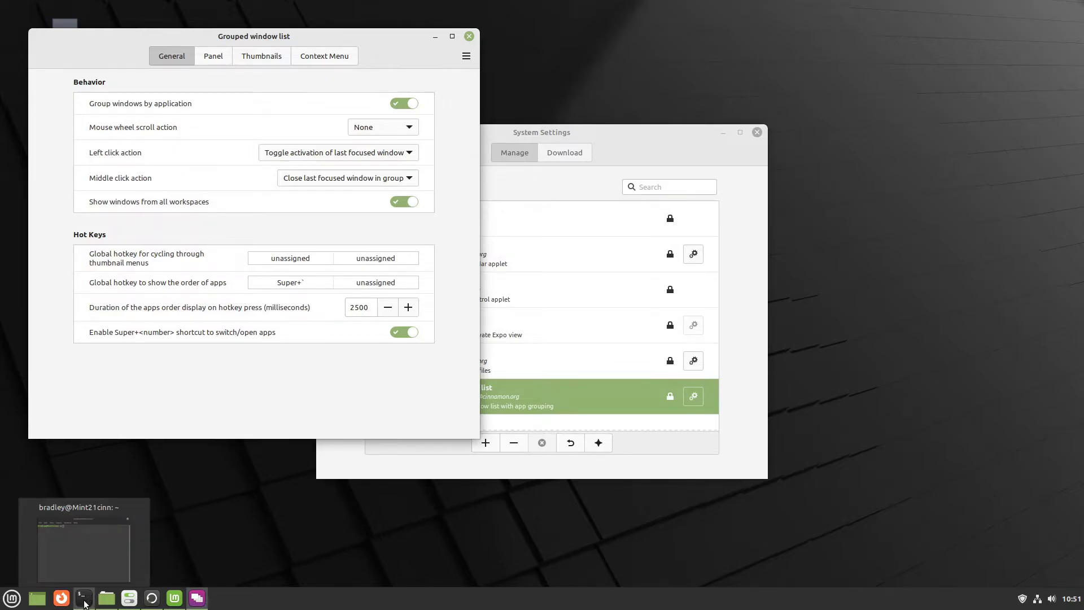
click(84, 603)
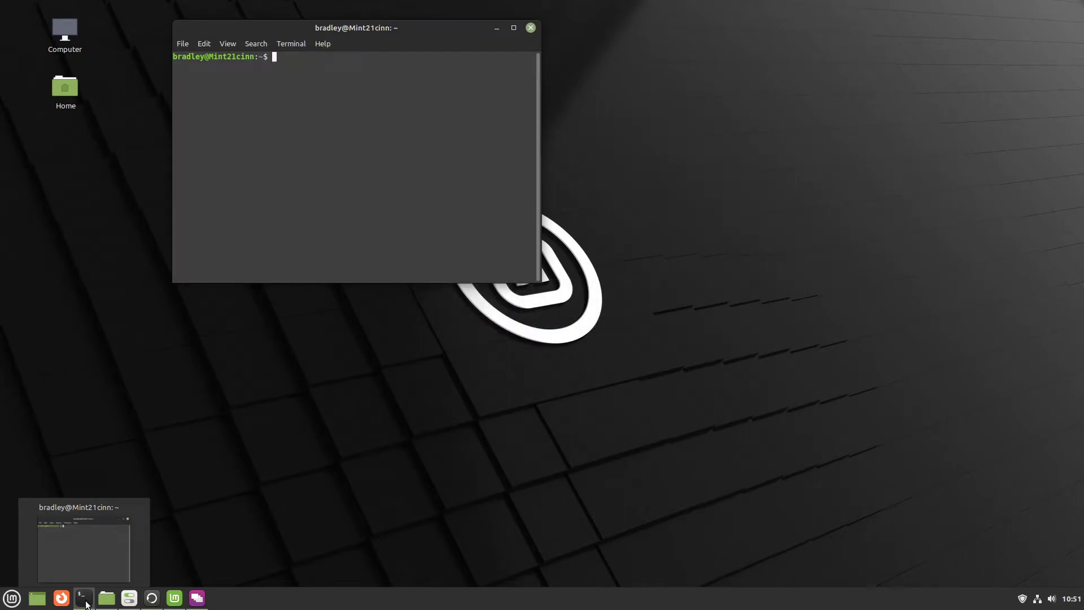
click(128, 603)
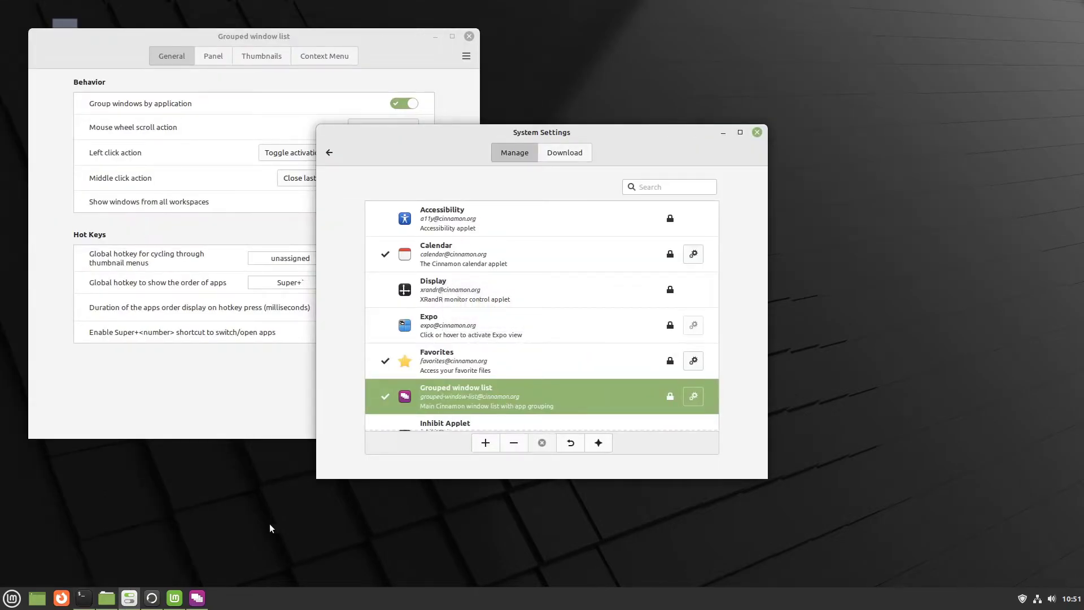
- Use the window list to visit the Welcome and Backup Tool windows on their workspaces, and return to System Settings
mouse_move(197, 605)
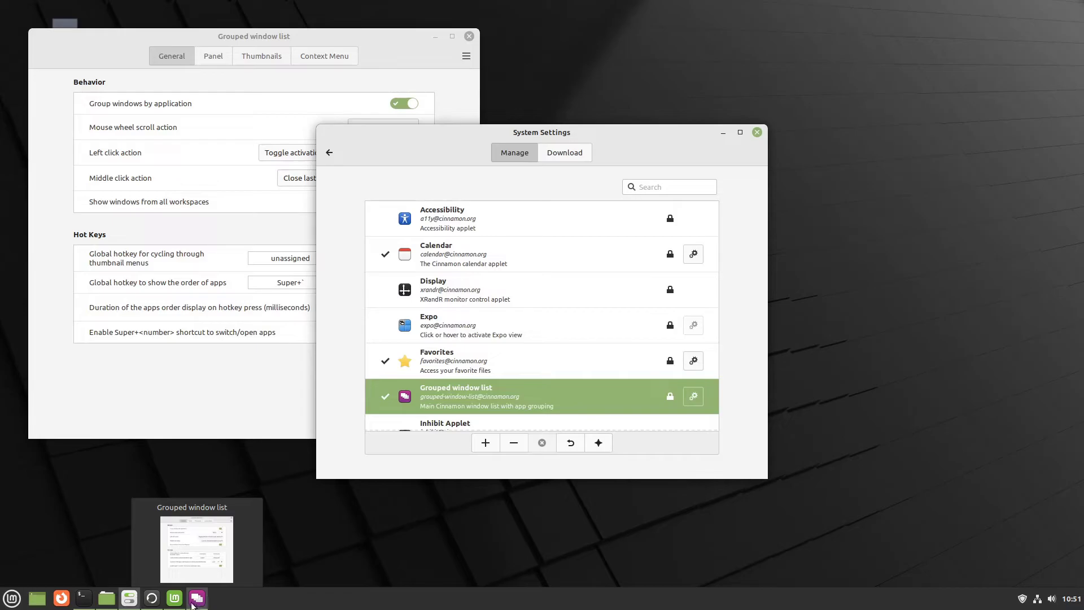
click(172, 600)
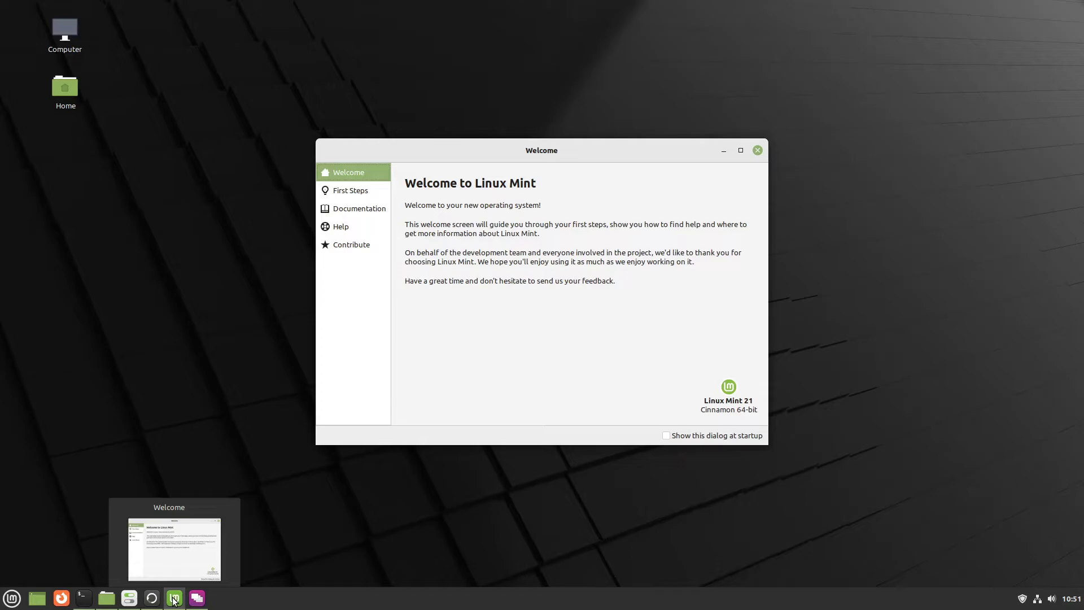
click(132, 601)
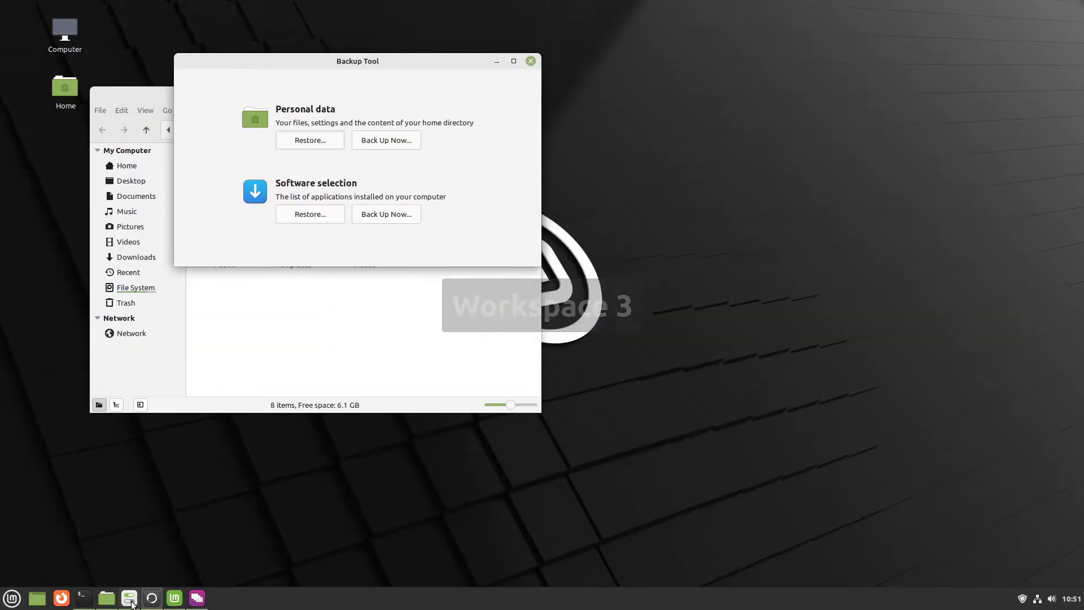
click(129, 536)
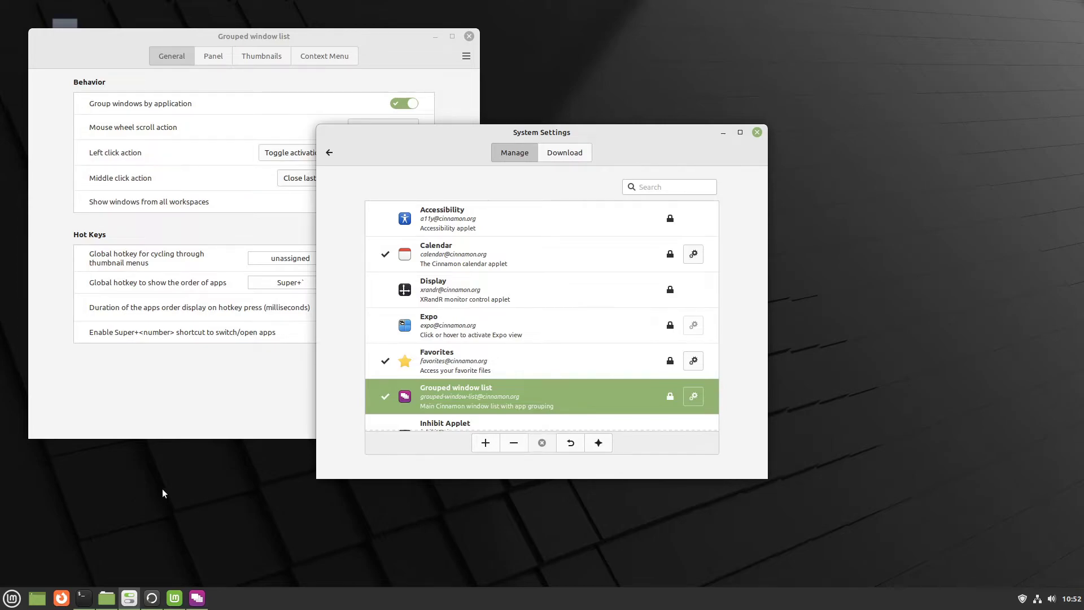
- Look at the System Settings window's option for moving to another workspace, dismiss it, and check the workspace overview
right_click(646, 130)
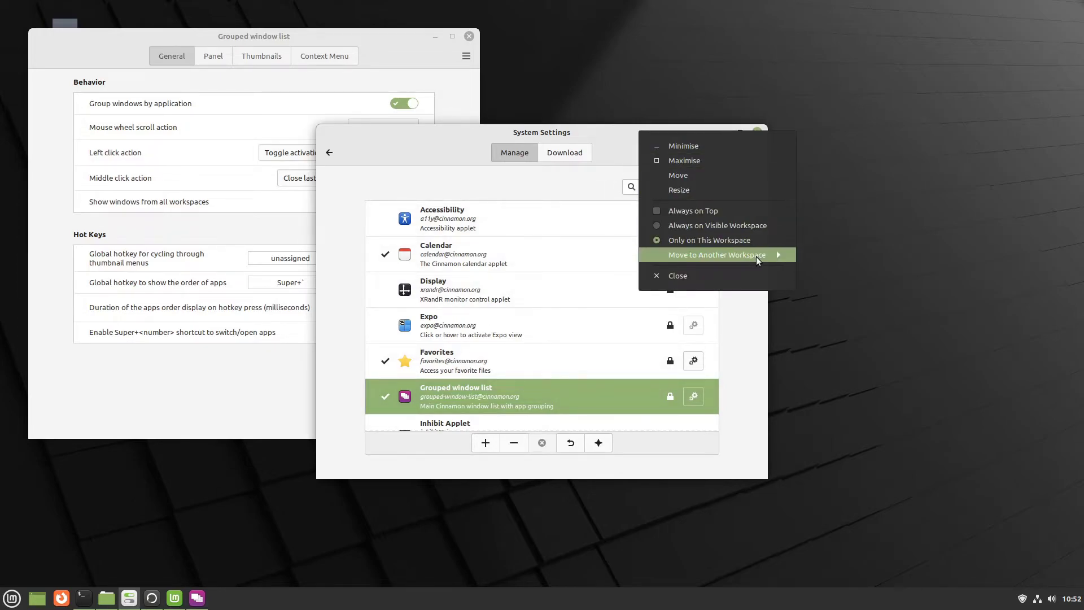
click(894, 184)
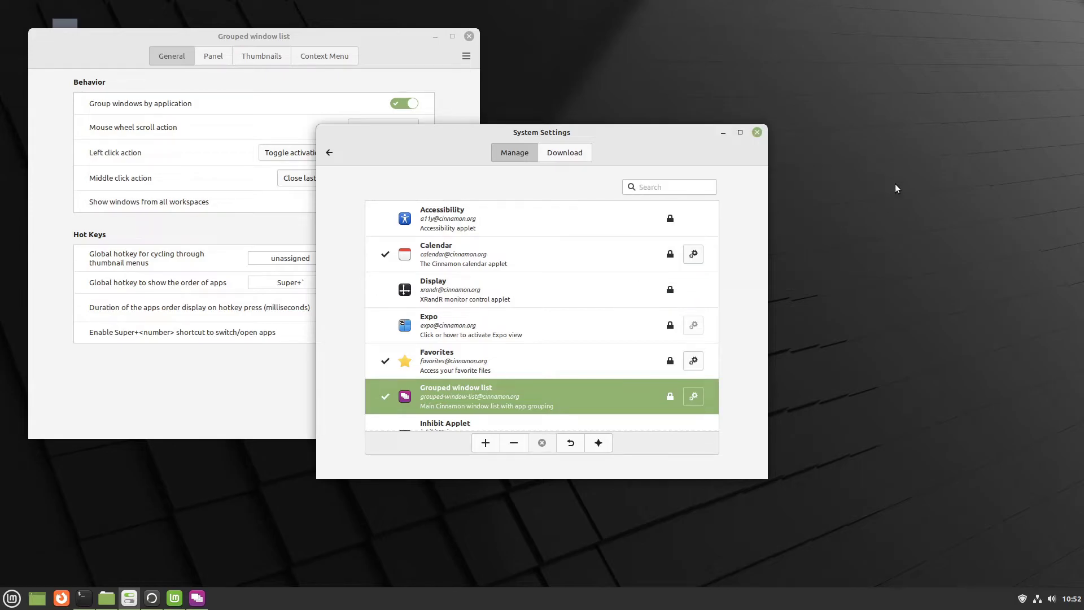
key(ctrl+alt+Up)
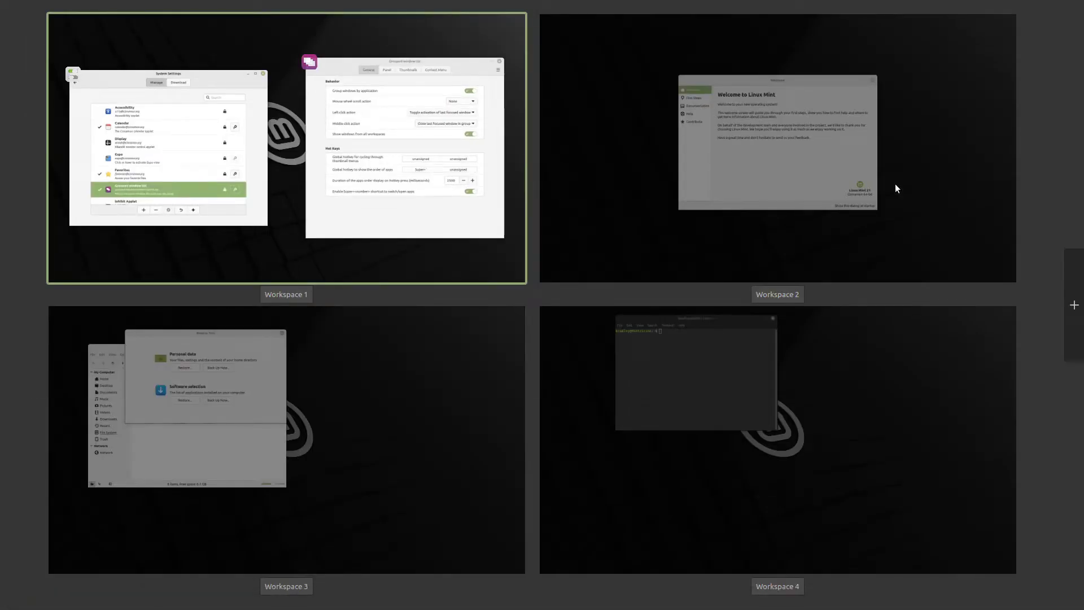
key(Escape)
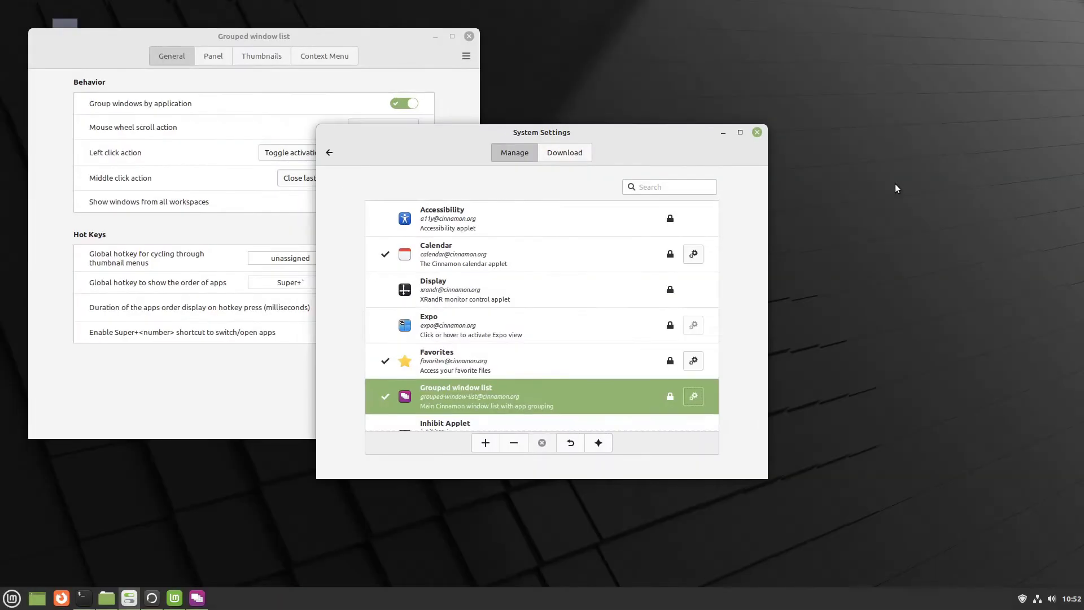
- Switch two workspaces forward to Workspace 3 and return to Workspace 1
key(ctrl+alt+Right)
key(ctrl+alt+Right)
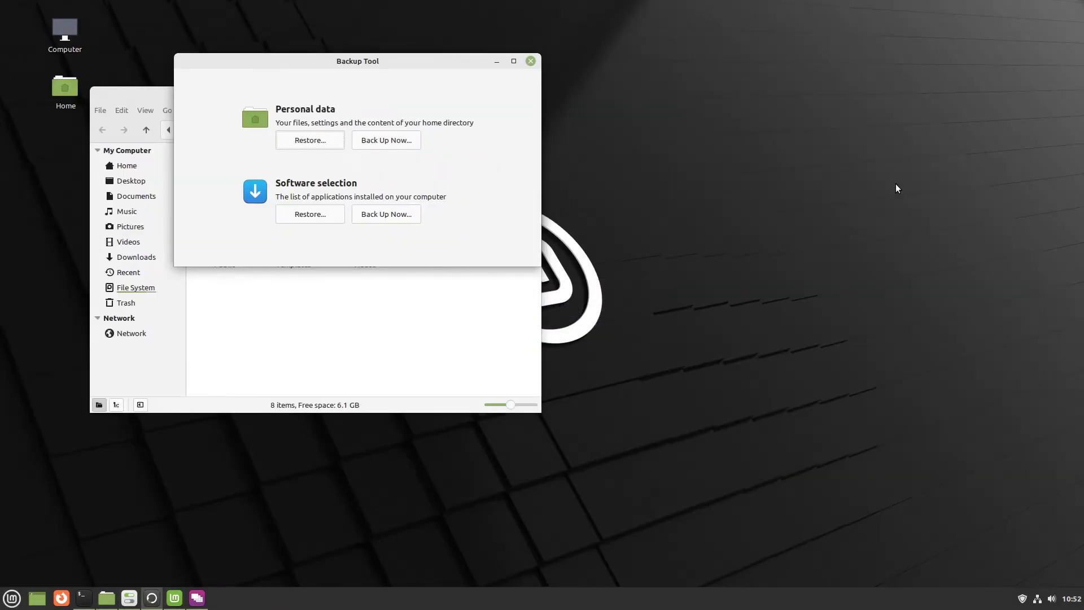
key(ctrl+alt+Left)
key(ctrl+alt+Left)
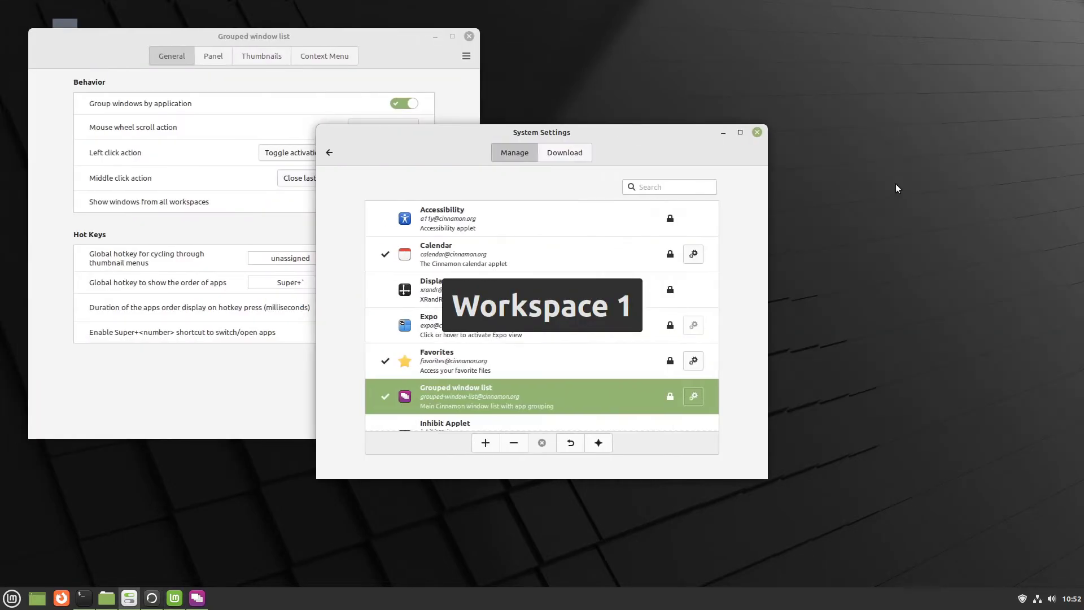
- Close the Grouped window list settings, add the Expo applet to the panel, and try it by viewing the workspace overview
click(468, 36)
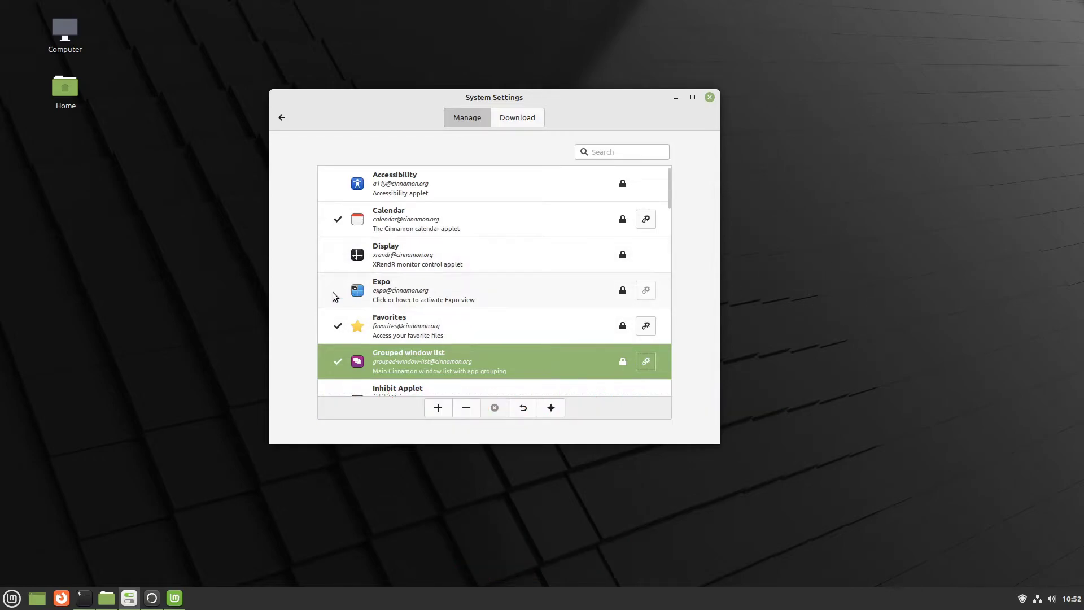
click(533, 285)
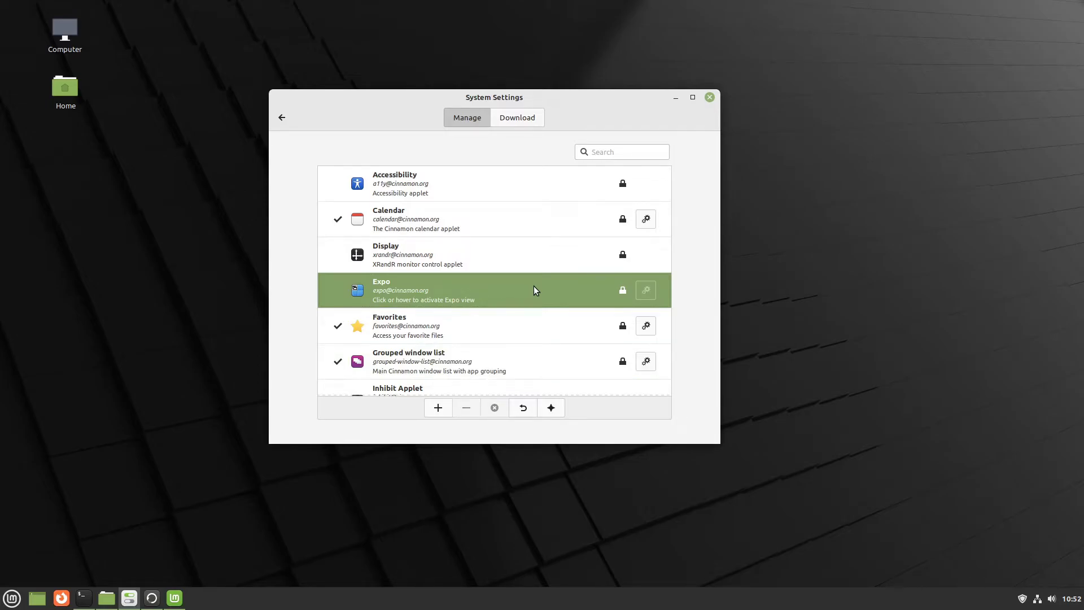
key(ctrl+alt+Up)
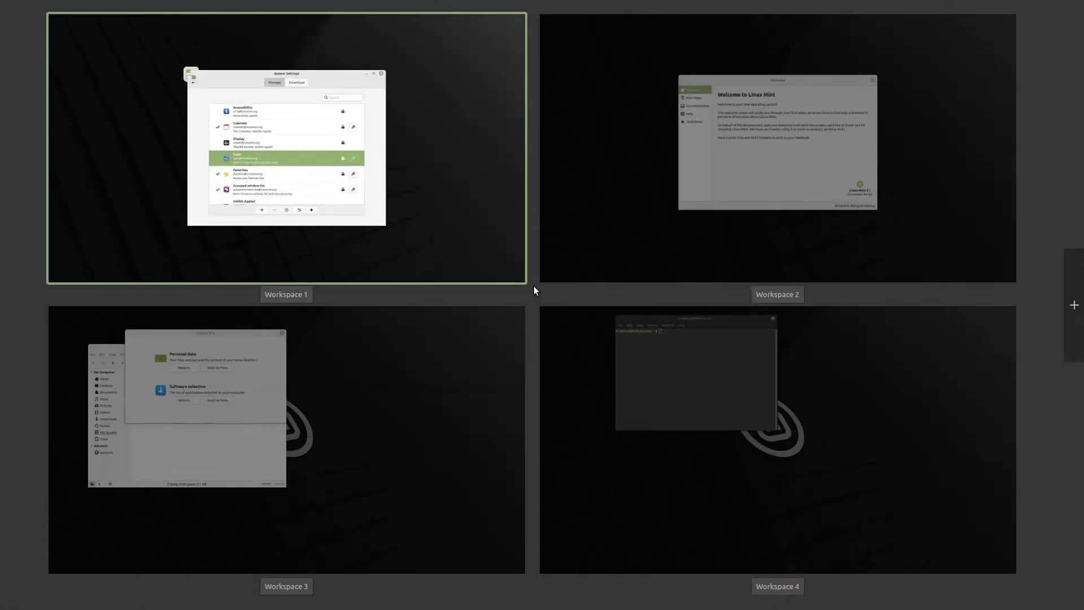
key(Escape)
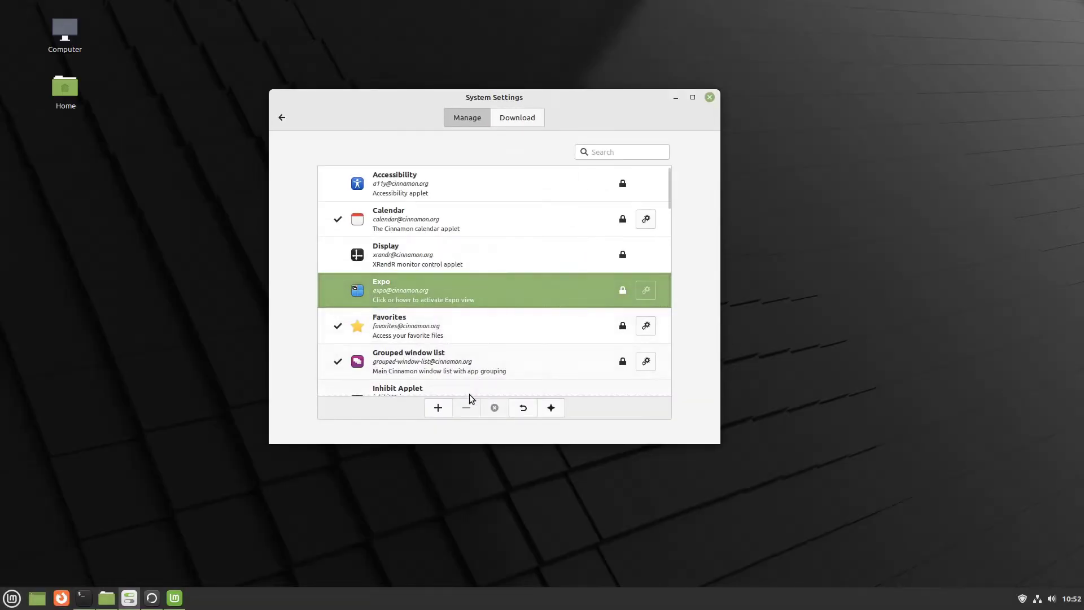
click(438, 407)
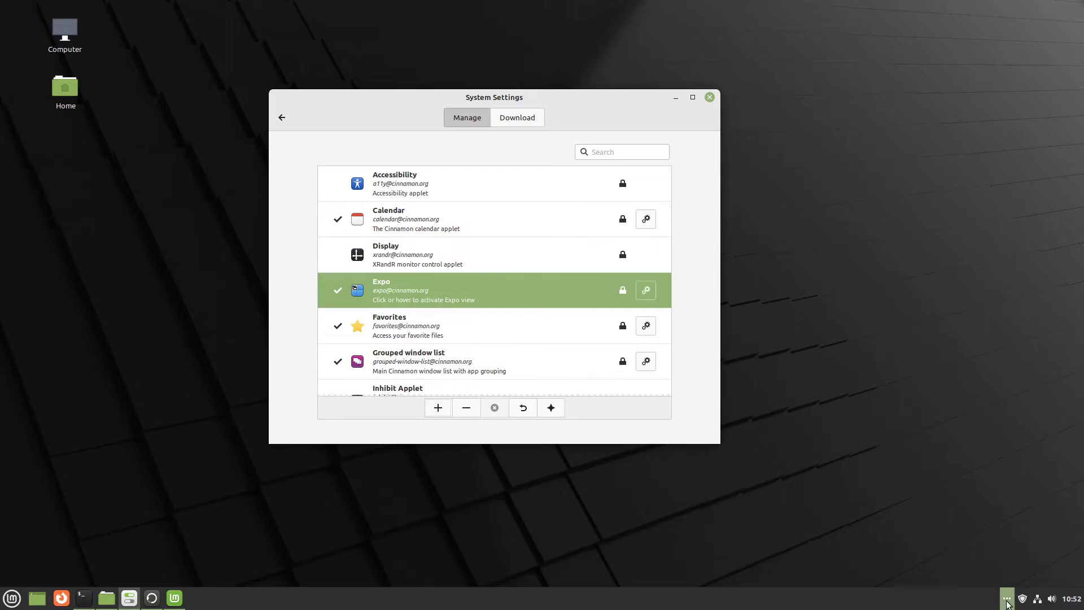
click(1006, 599)
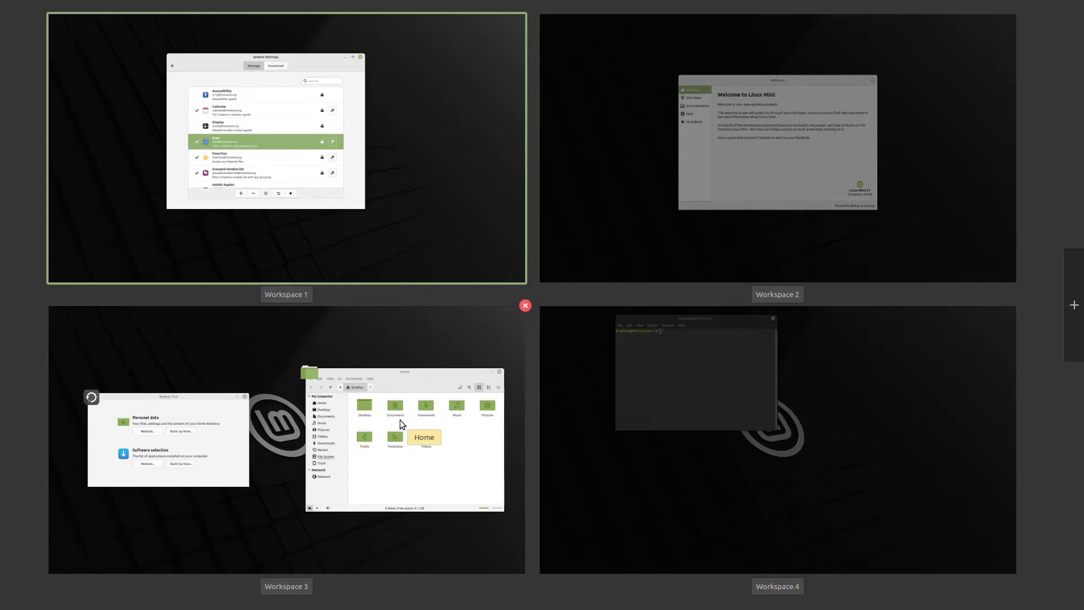
click(424, 128)
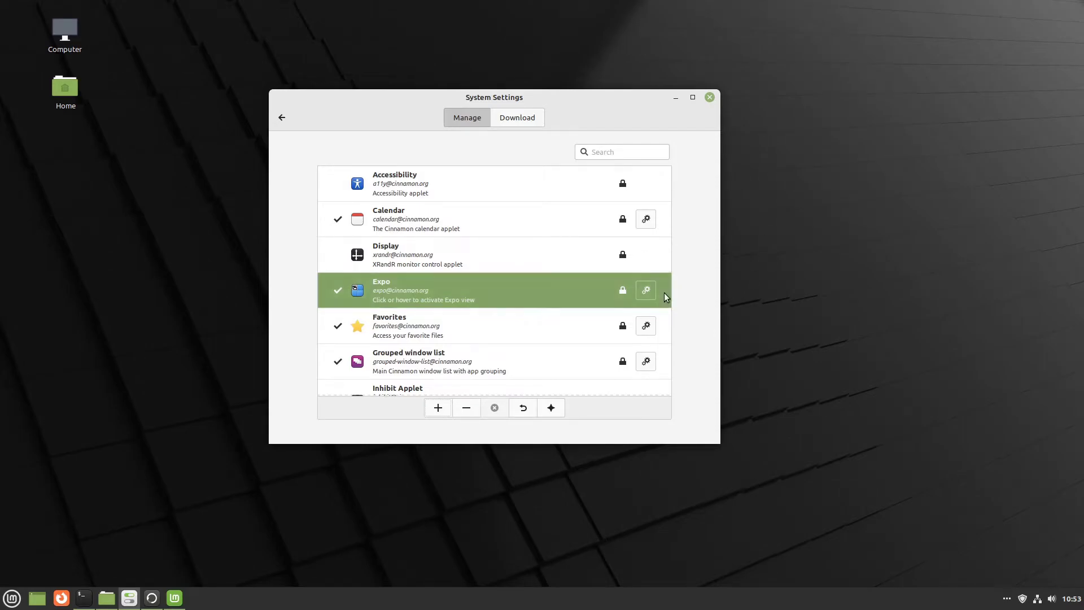
- Enable Activate expo on hover in the Expo applet's settings and test it on the panel, returning to Workspace 1
click(646, 290)
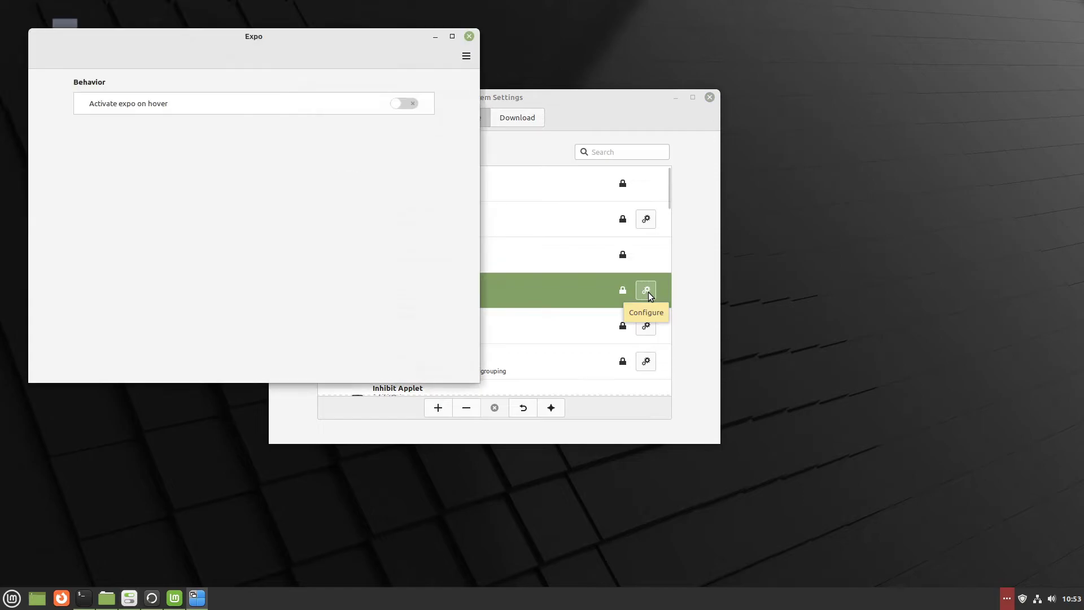
click(410, 104)
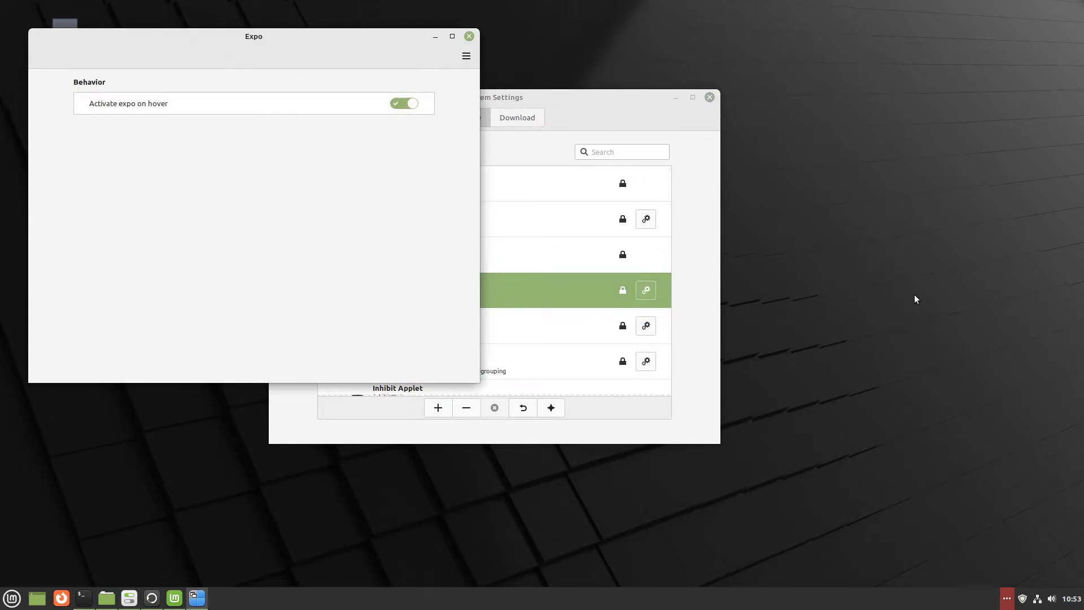
mouse_move(1008, 600)
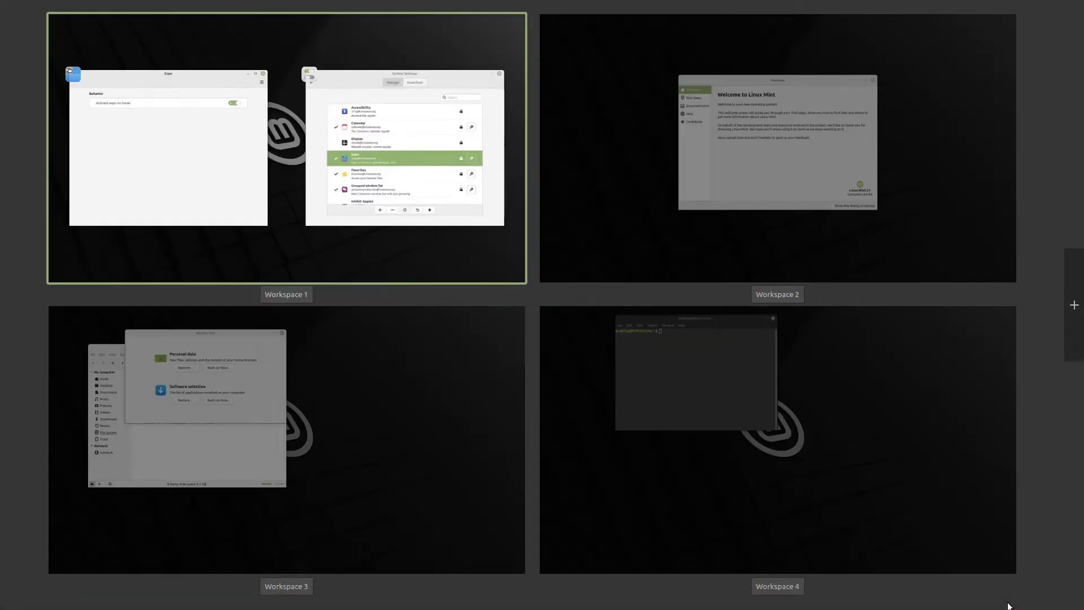
click(344, 211)
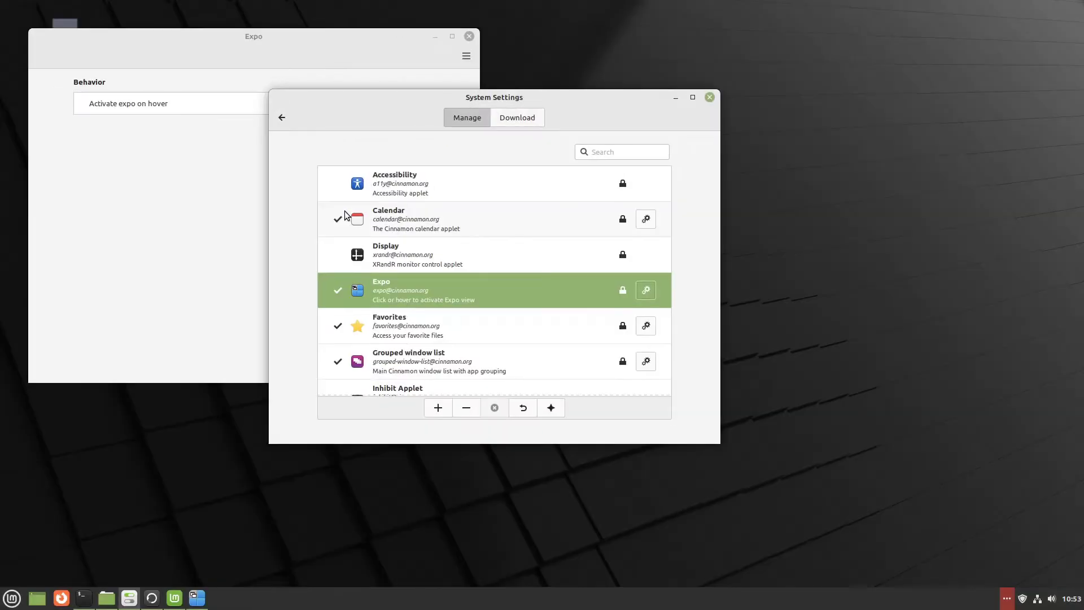
- Turn Activate expo on hover back off and close the Expo applet's settings
click(205, 104)
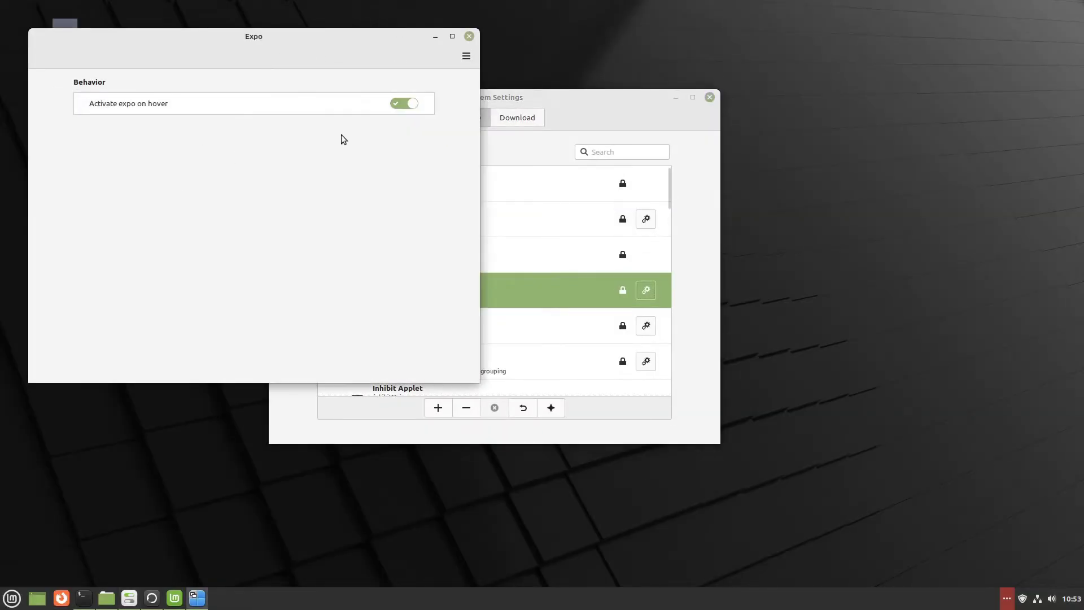
click(396, 106)
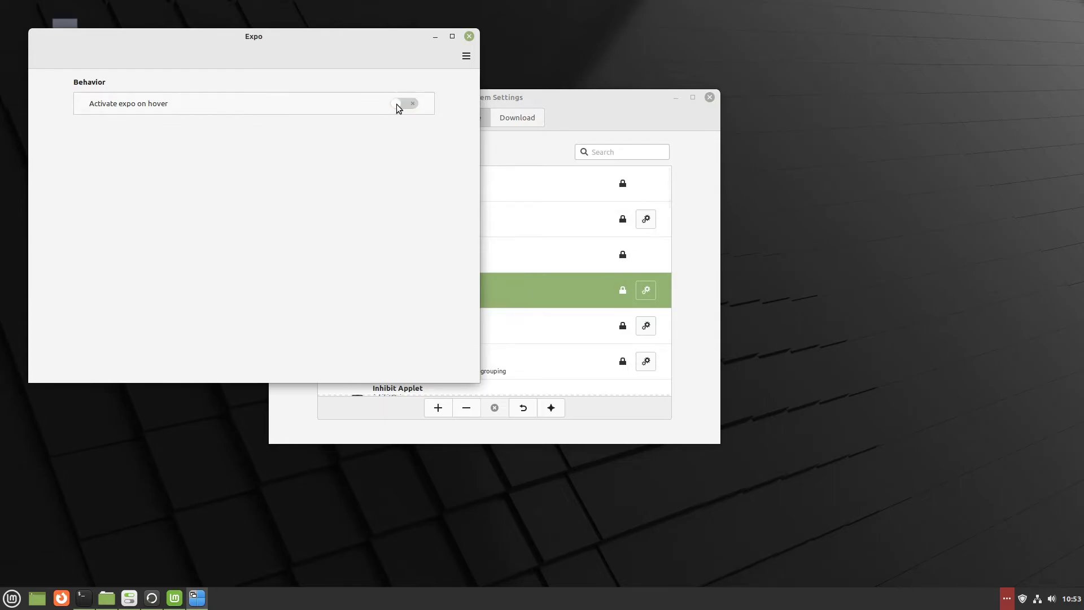
click(469, 36)
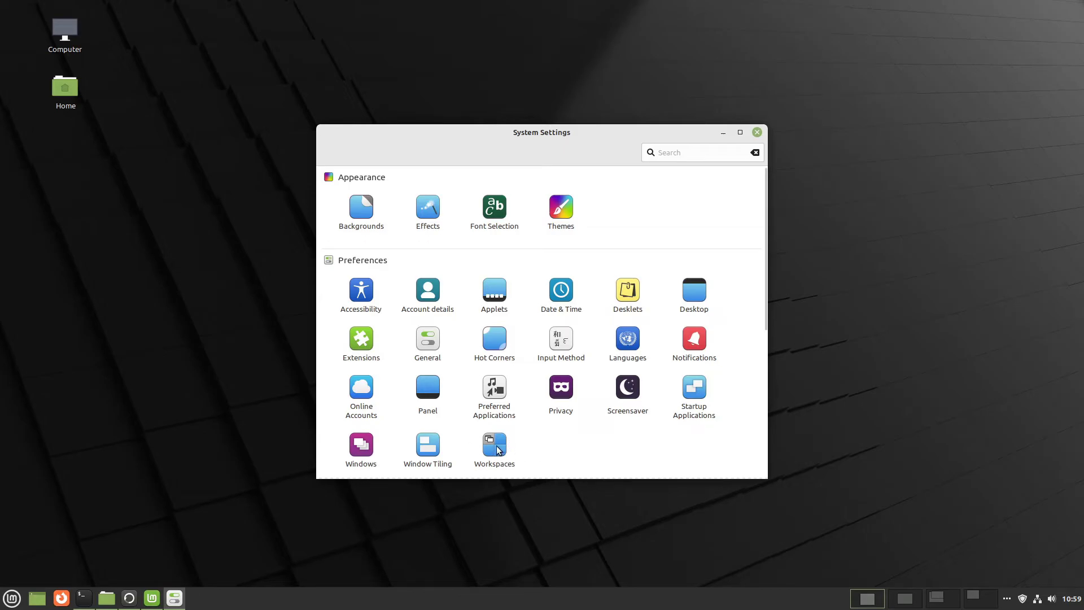
- Open the Workspaces settings, turn off Display Expo view as a grid, and view the workspace overview in both layouts
click(498, 449)
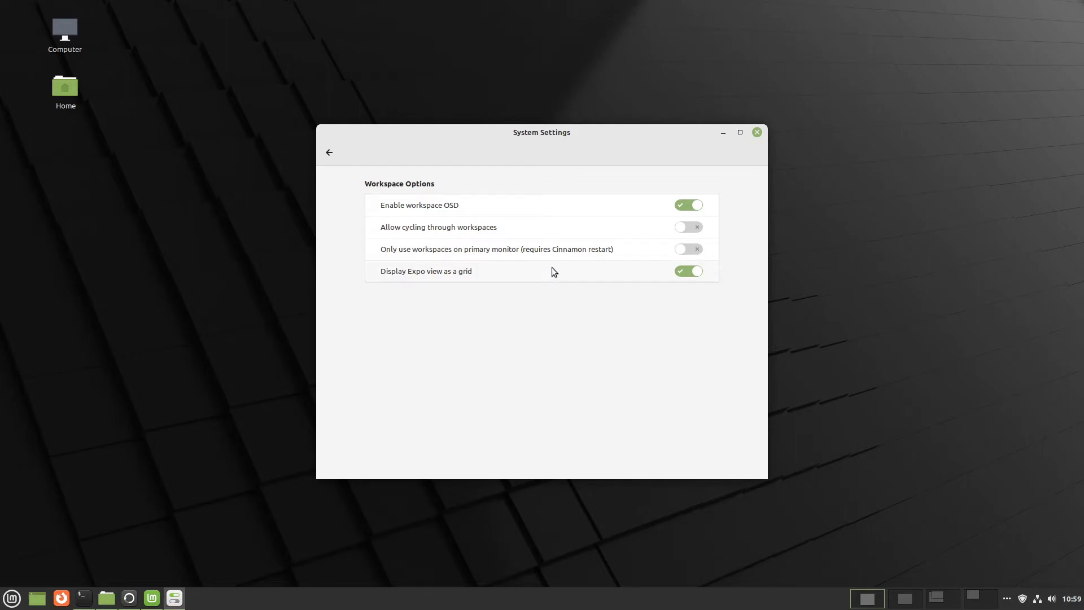
key(ctrl+alt+Up)
key(Escape)
key(ctrl+alt+Up)
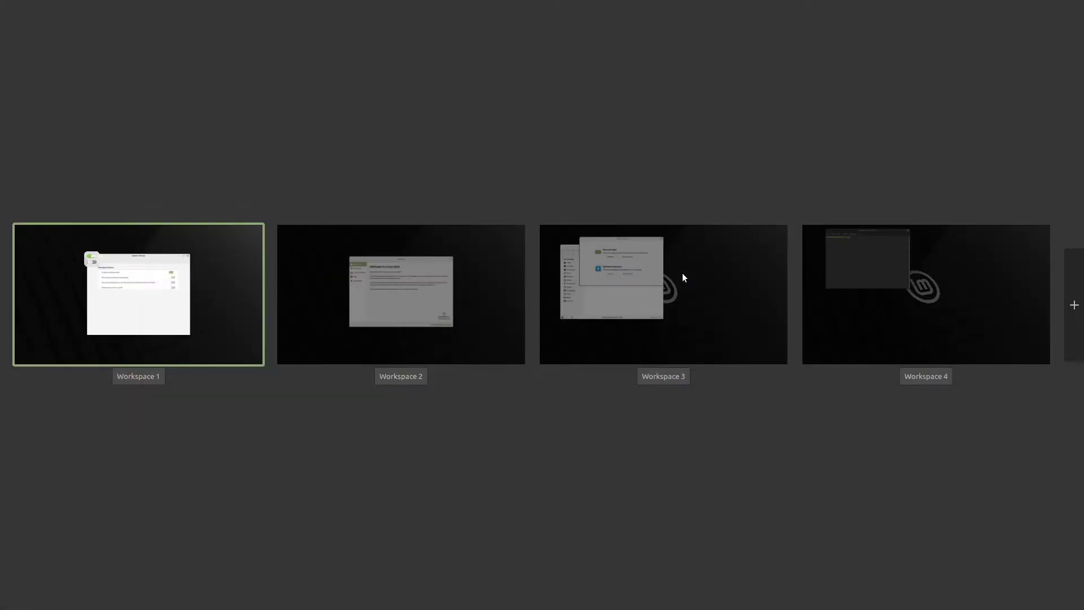
key(Escape)
- Find the Workspace switcher applet in the applet list and add it to the panel
scroll(525, 246, down, 10)
scroll(524, 245, down, 10)
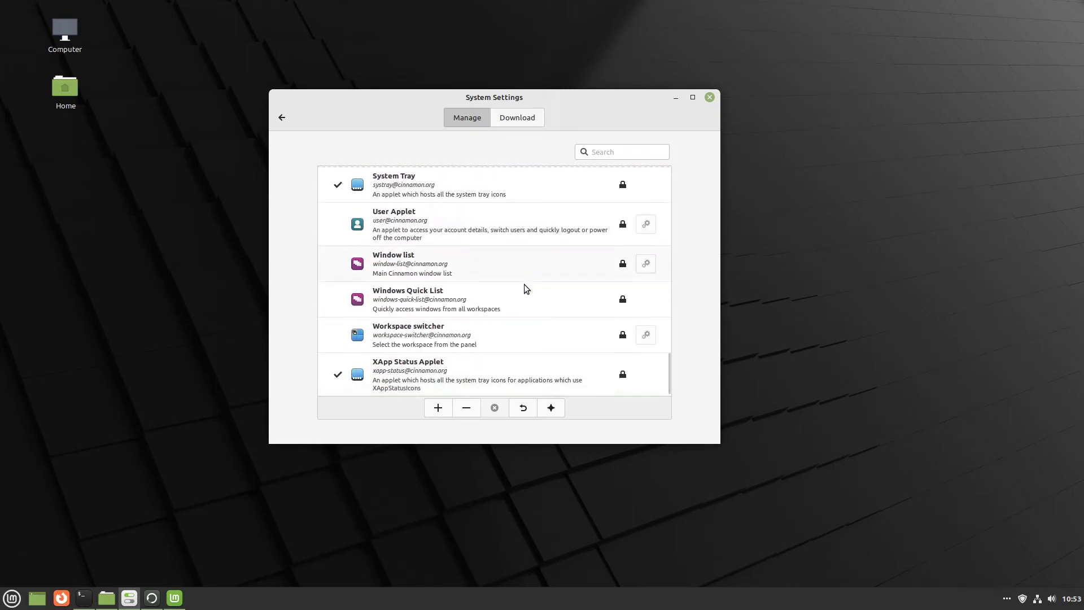
click(487, 334)
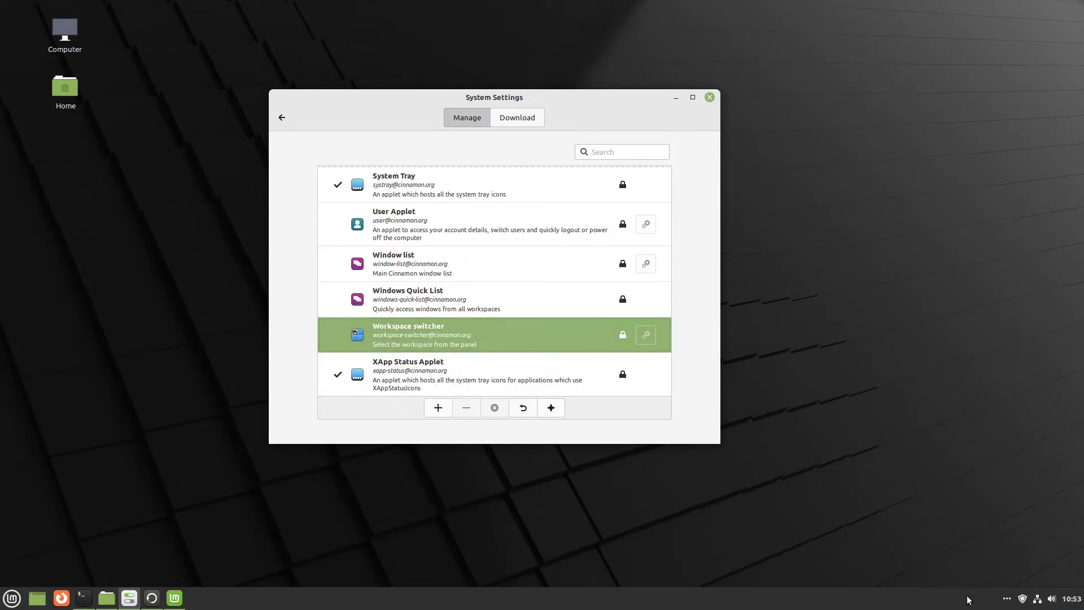
click(438, 409)
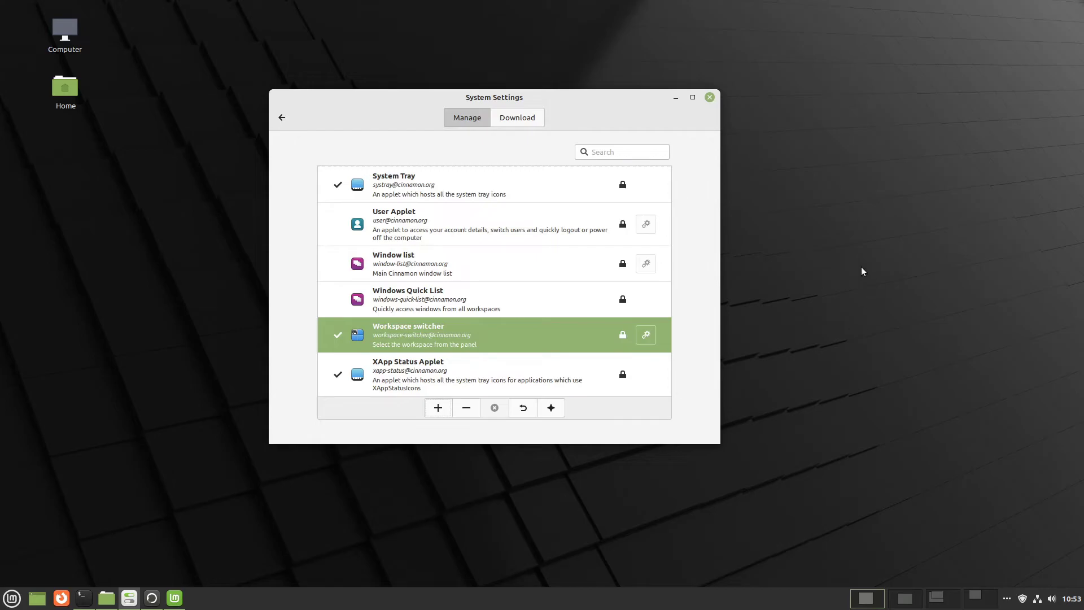
- Visit Workspaces 2, 3 and 4 with the Workspace switcher applet and shift the Terminal window towards the desktop's upper-left corner
click(905, 598)
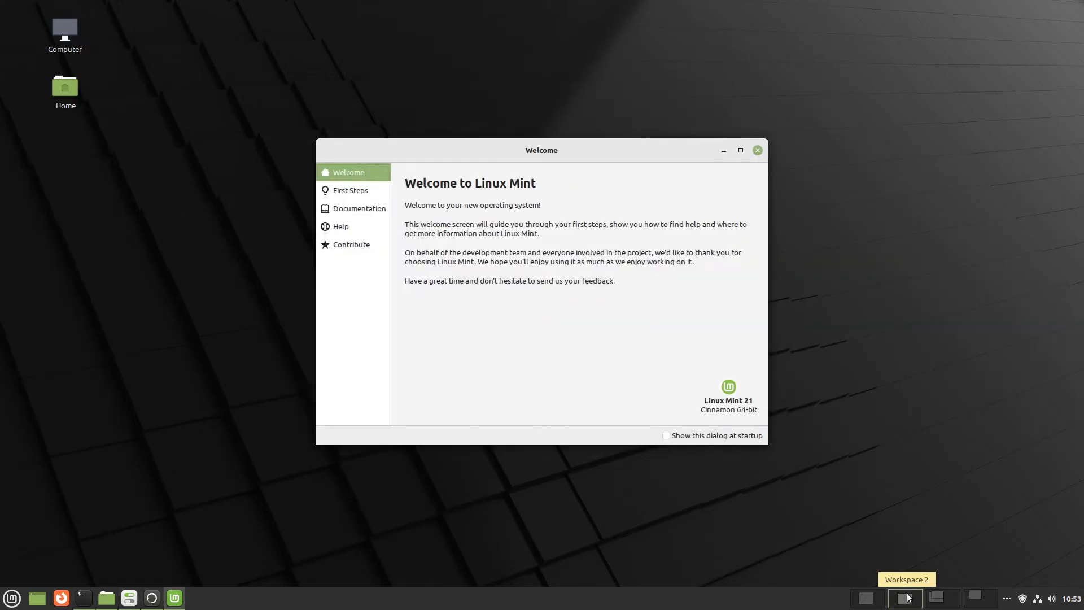
click(941, 597)
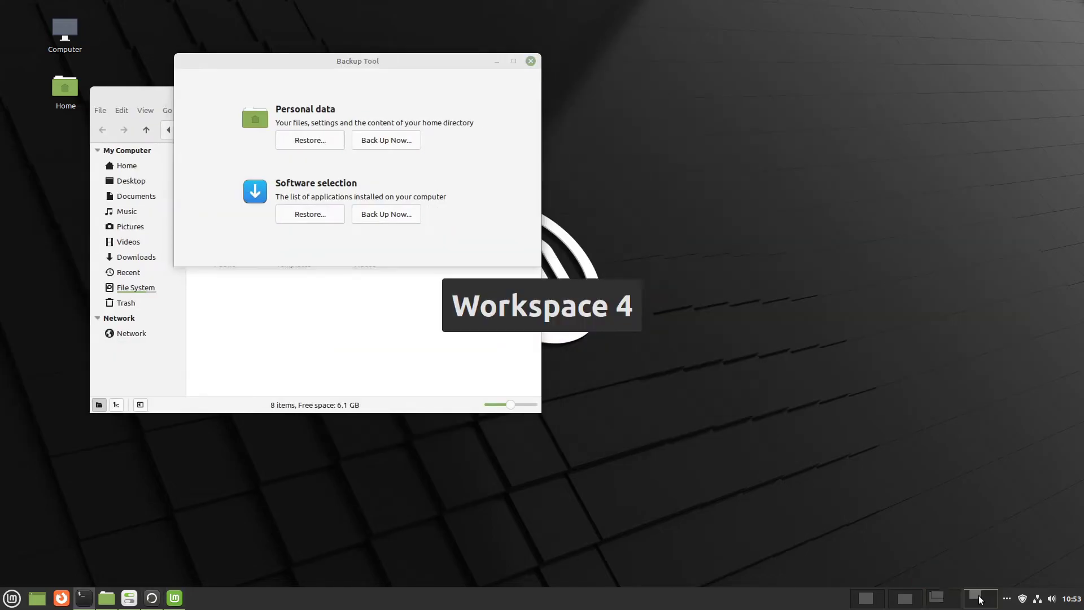
click(982, 599)
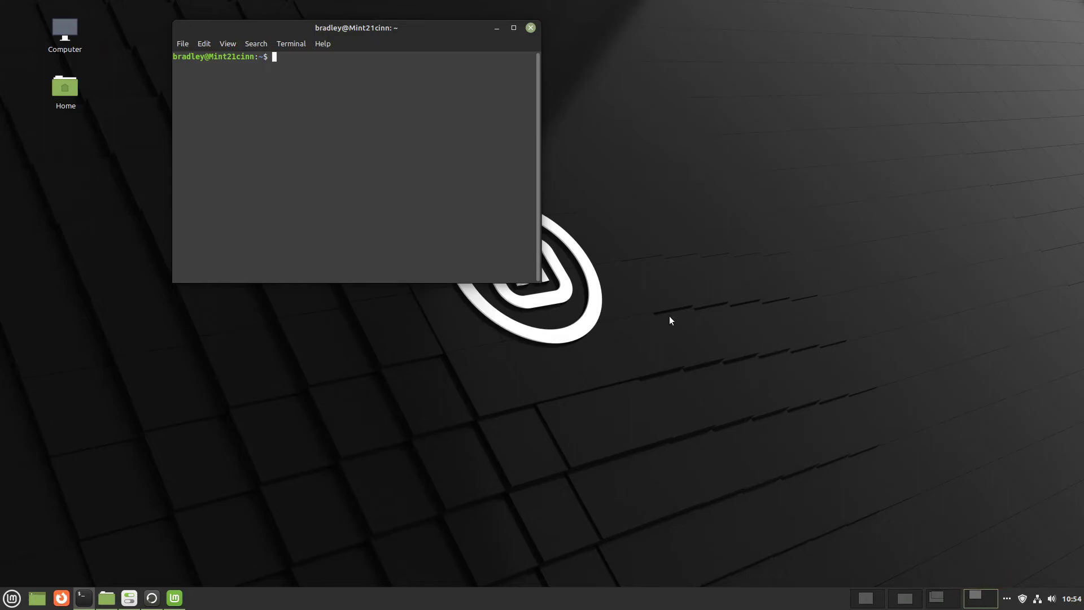
drag(406, 22, 316, 25)
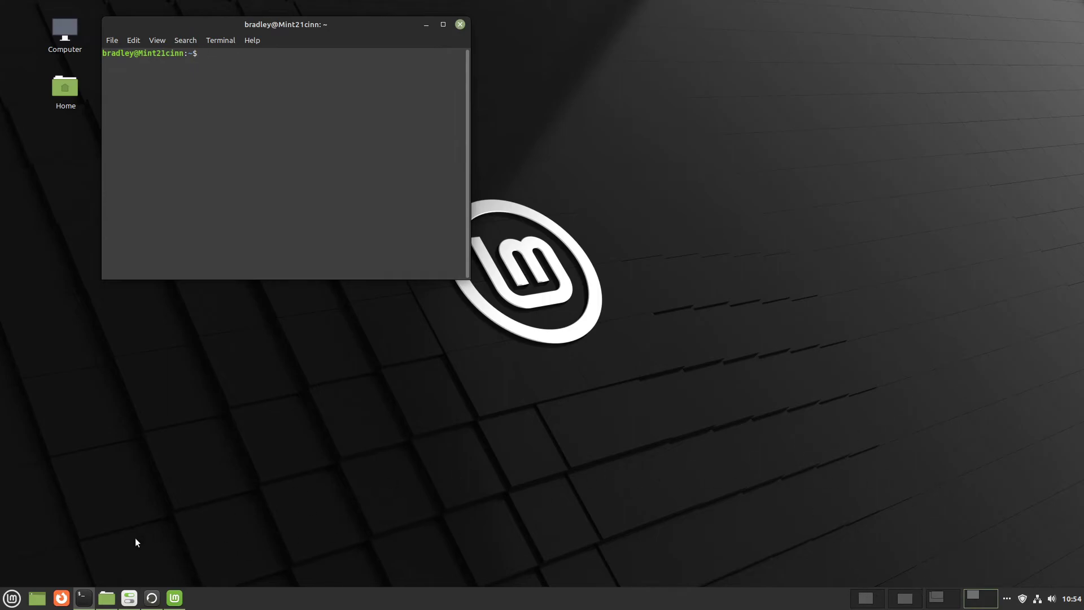
- Open the Workspace switcher applet's settings, try the Simple buttons display type, and restore A visual representation of the workspaces
click(130, 604)
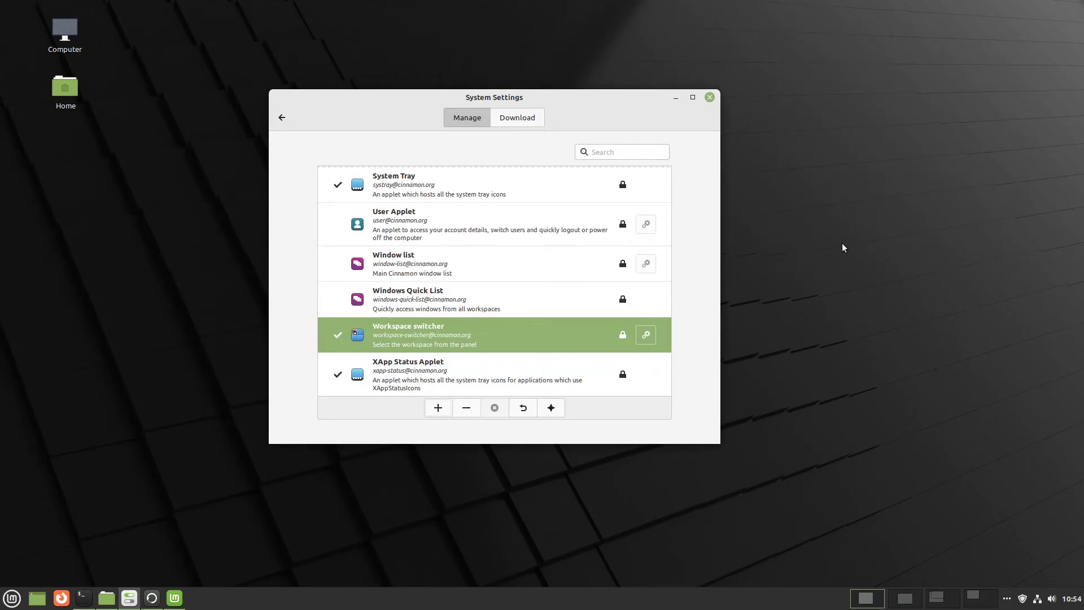
click(646, 334)
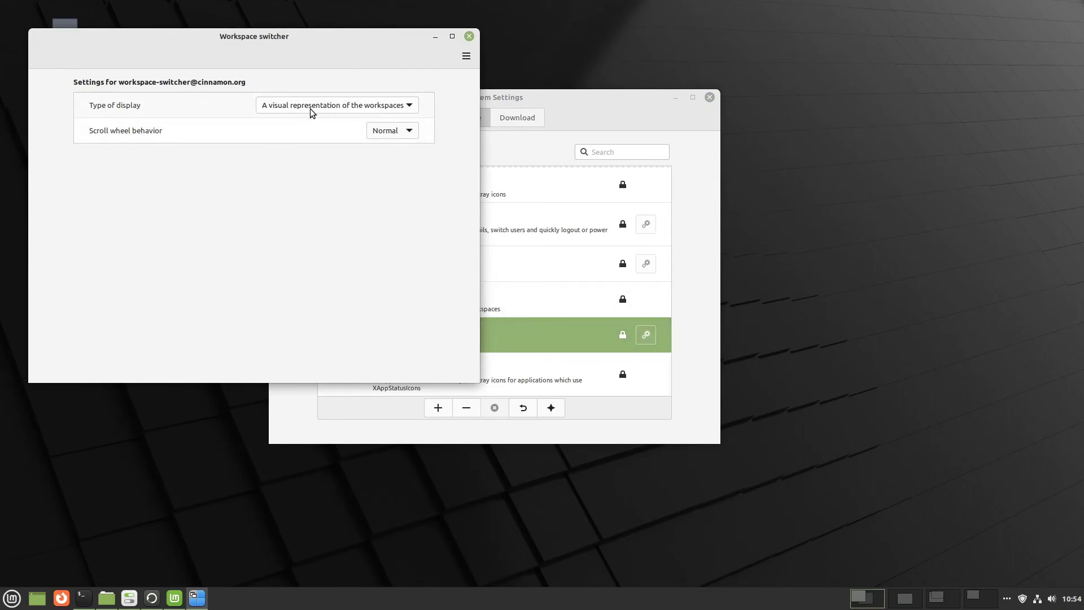
drag(373, 29, 842, 66)
scroll(757, 130, up, 1)
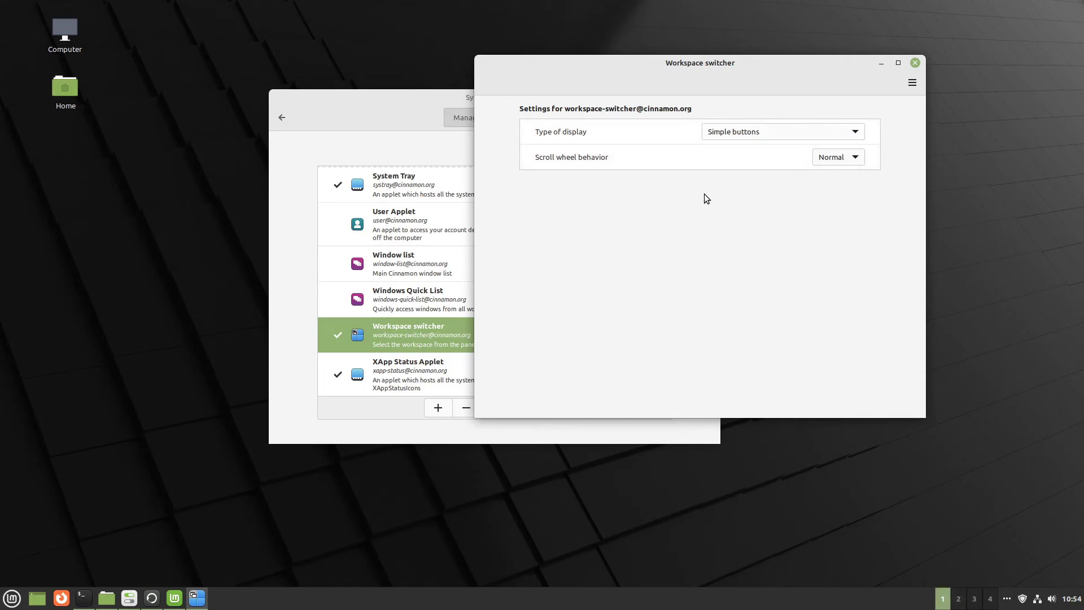
scroll(762, 133, down, 1)
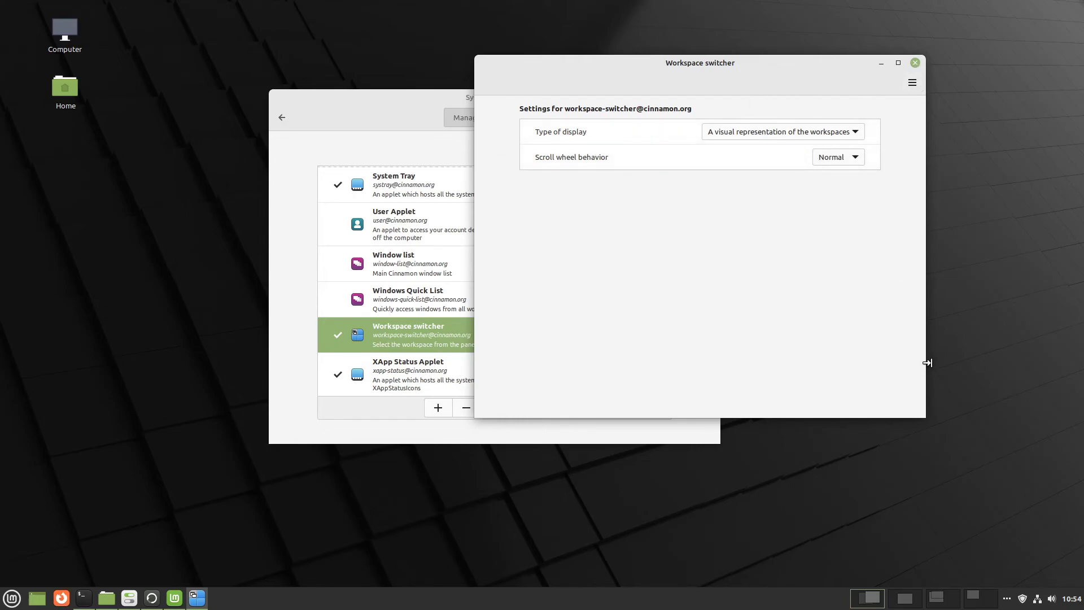
- Switch back and forth among Workspaces 1 to 4 from the panel applet, return to Workspace 1, and close the applet's settings
click(933, 606)
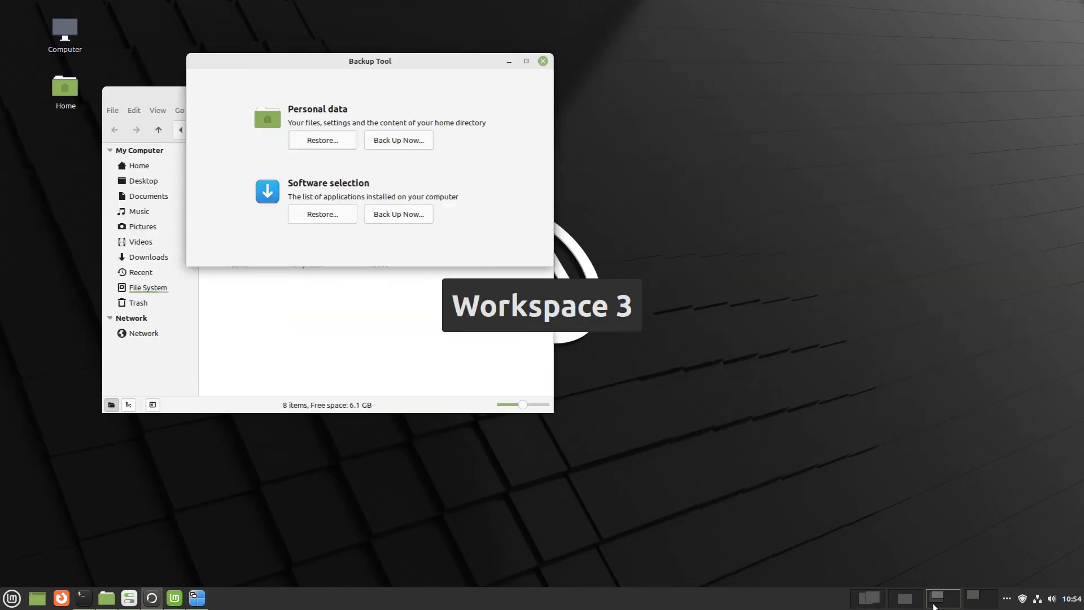
scroll(932, 606, up, 2)
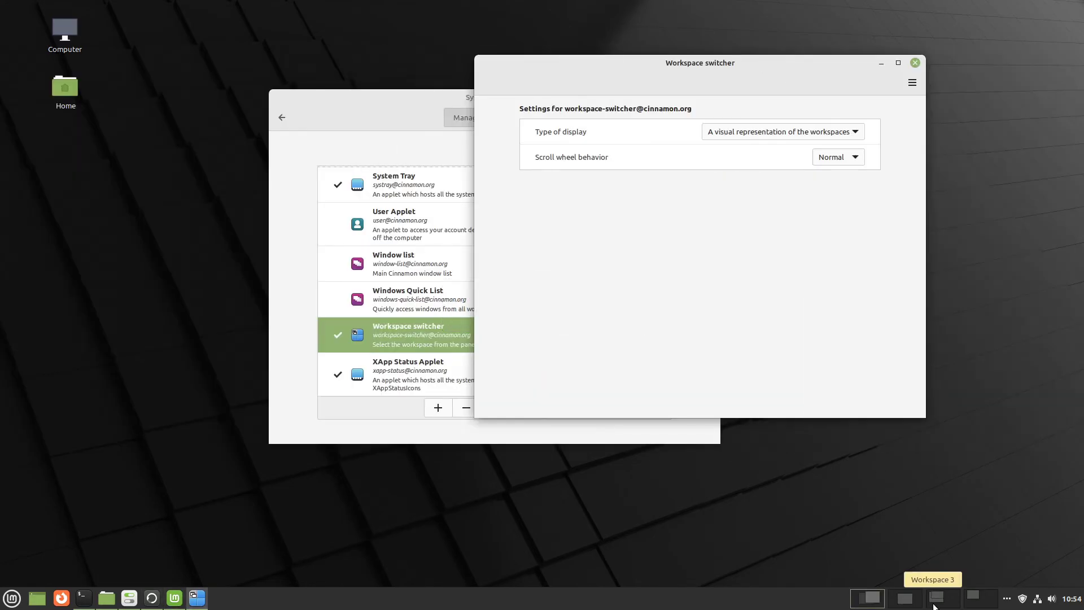
scroll(933, 605, down, 1)
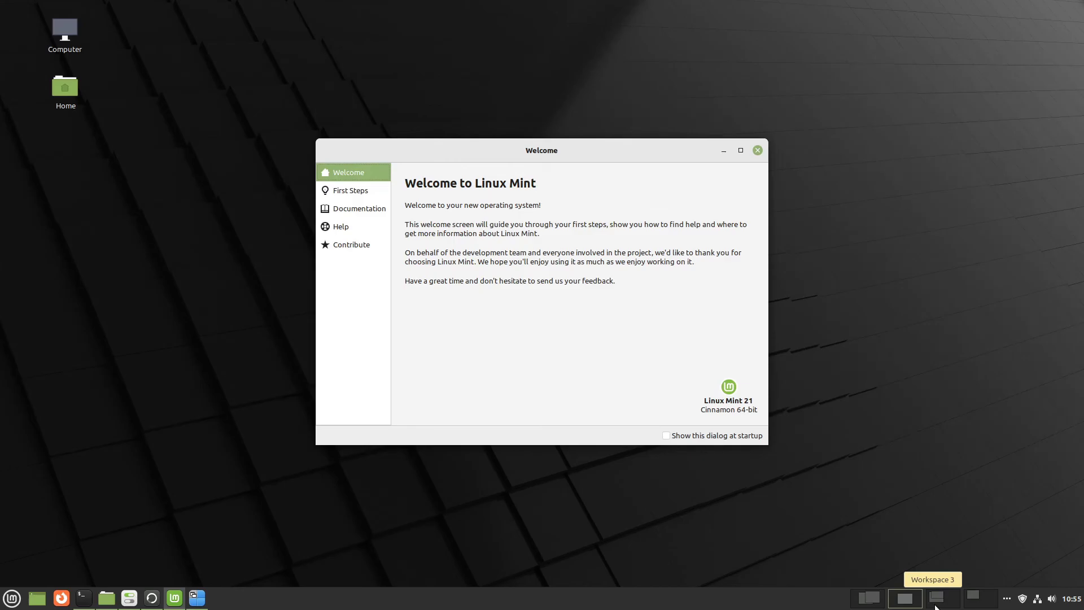
scroll(936, 605, down, 1)
scroll(935, 606, down, 1)
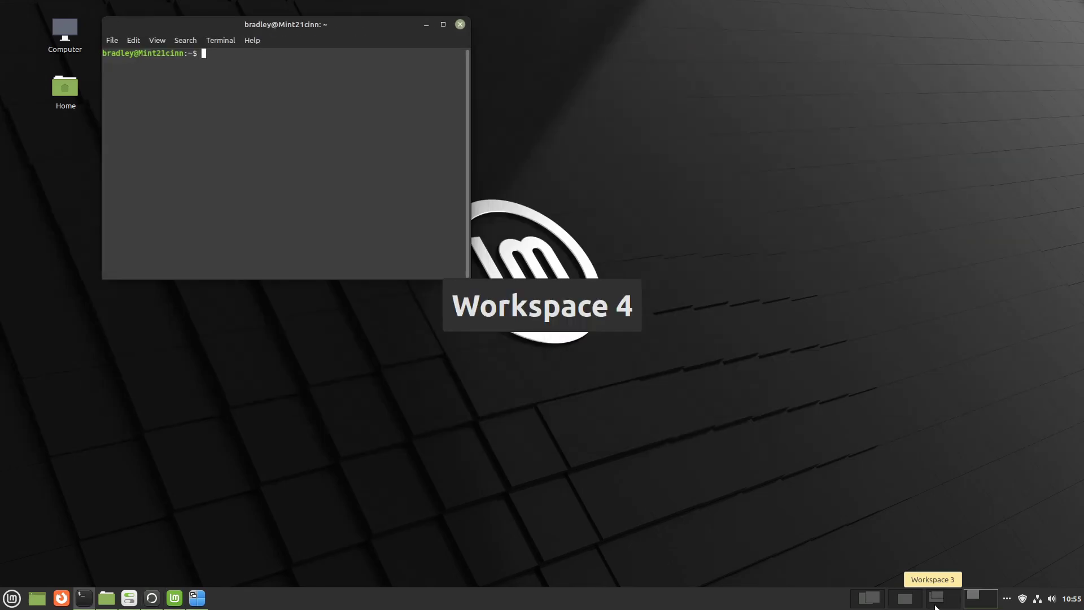
scroll(935, 606, up, 1)
scroll(936, 606, up, 2)
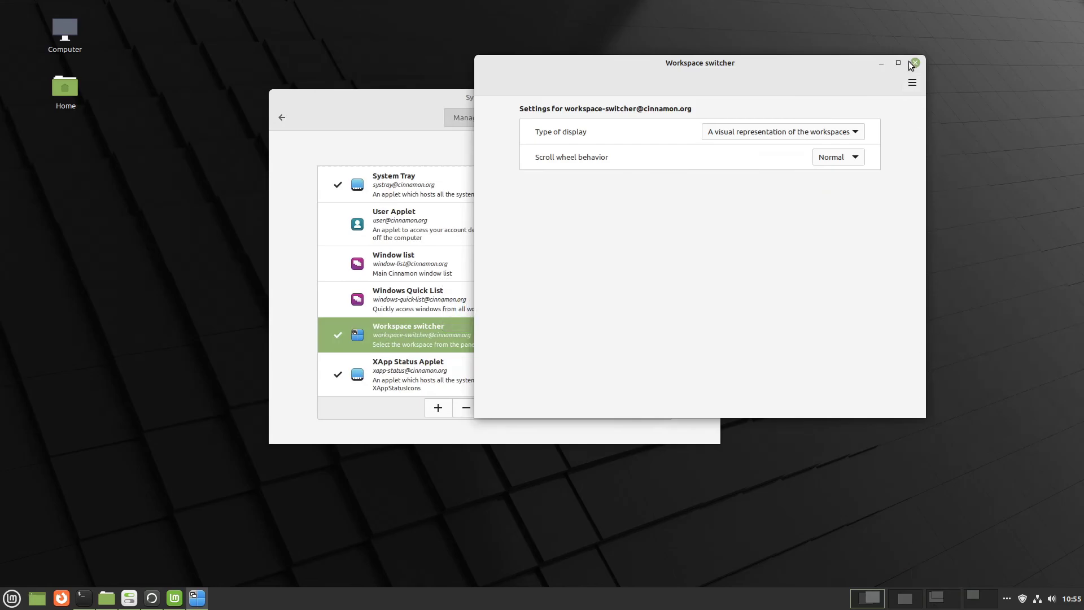
click(915, 63)
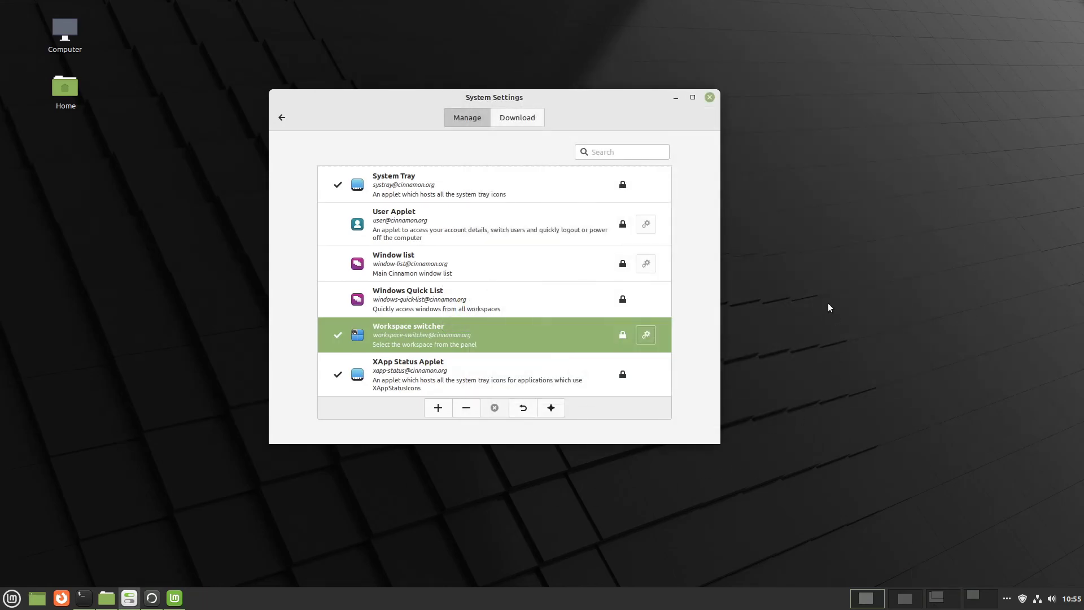
- Open the Sound settings and turn off the sound for Switching workspace
click(282, 118)
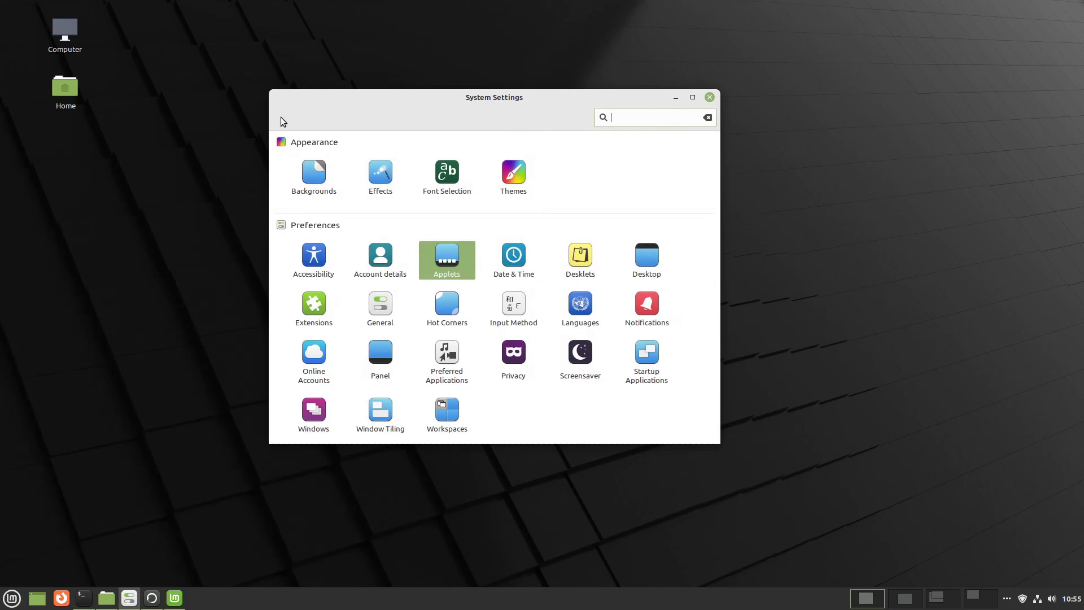
scroll(678, 294, down, 5)
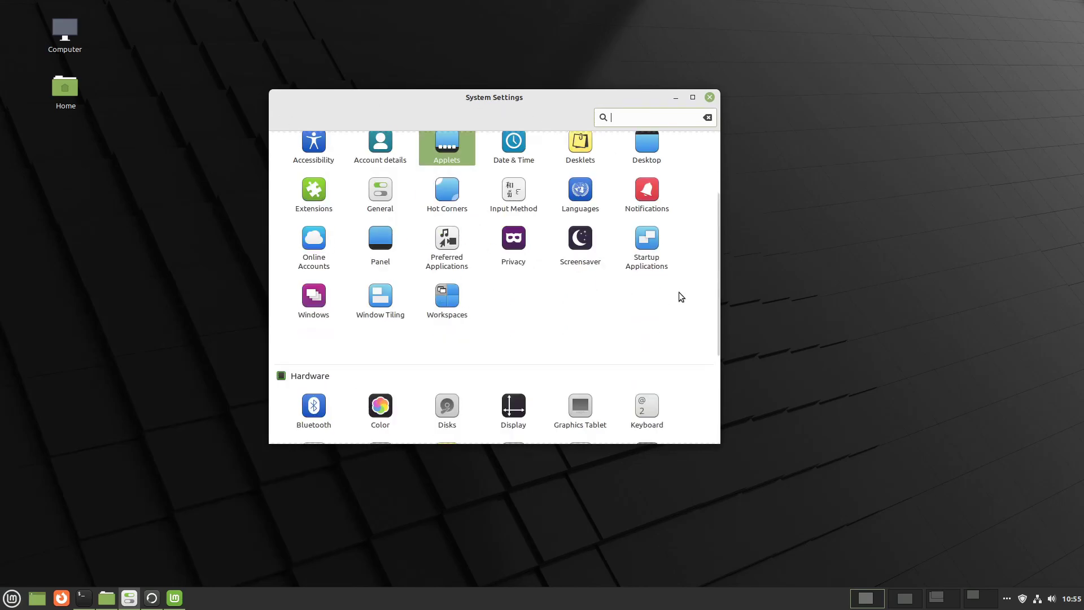
click(579, 340)
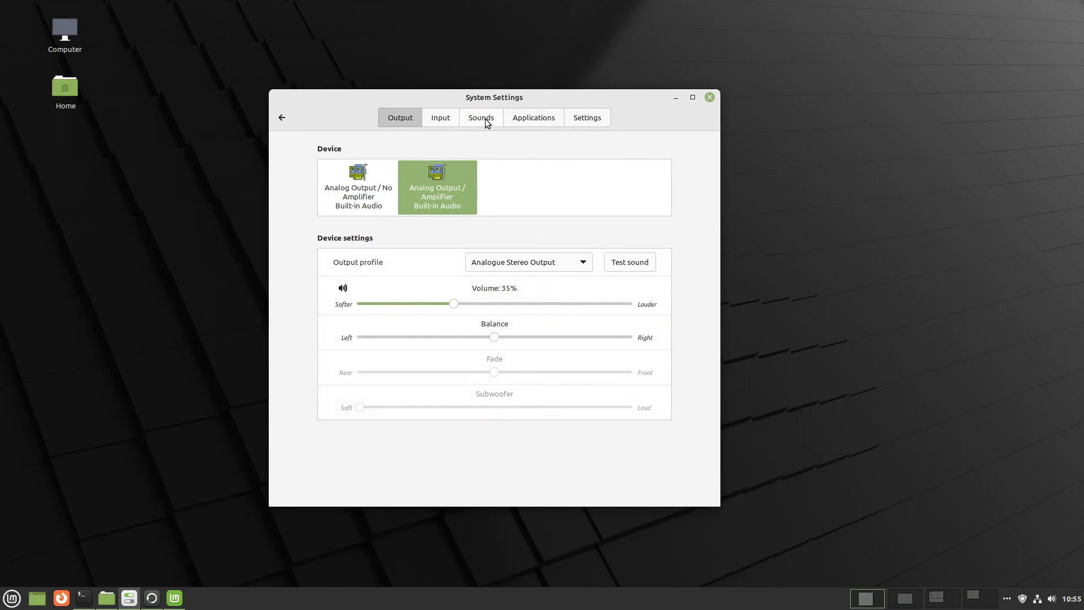
click(474, 121)
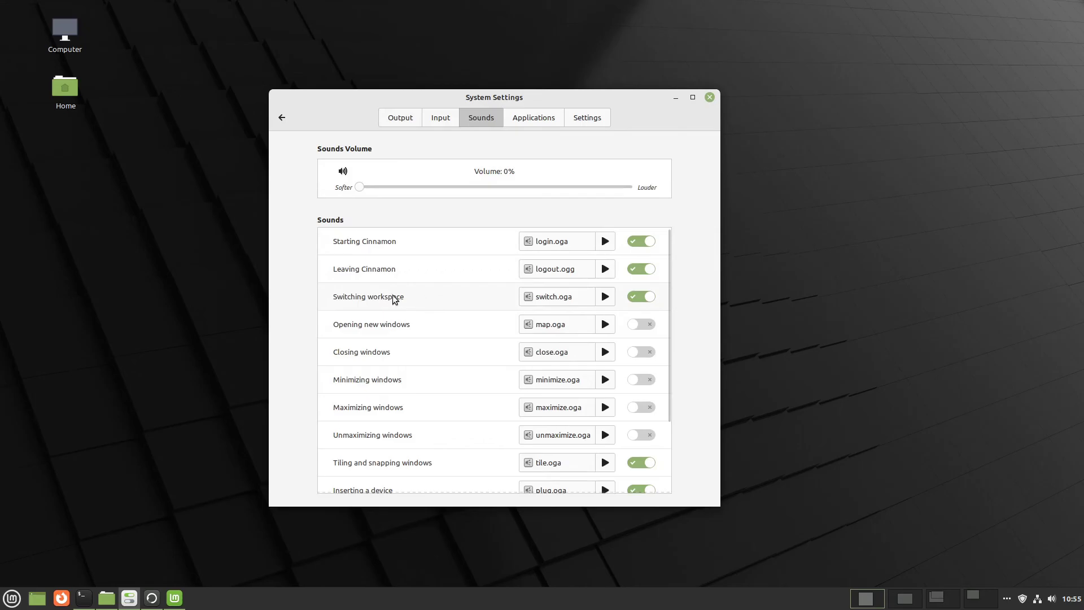
click(634, 299)
- Test switching forward and back through the workspaces with the panel applet, ending on Workspace 1
scroll(935, 604, down, 3)
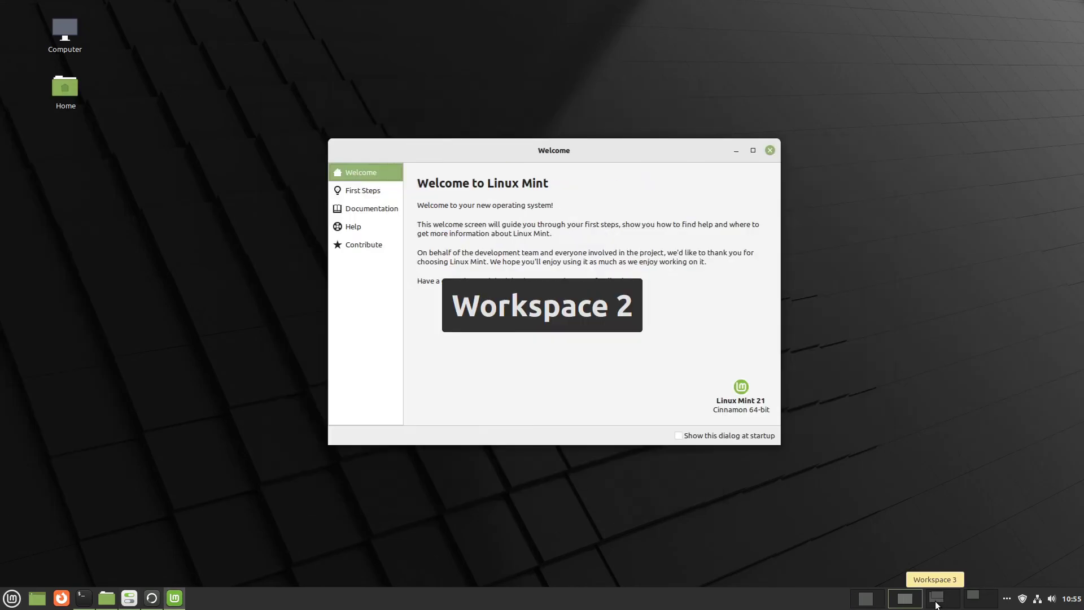
scroll(935, 604, up, 2)
scroll(935, 604, up, 1)
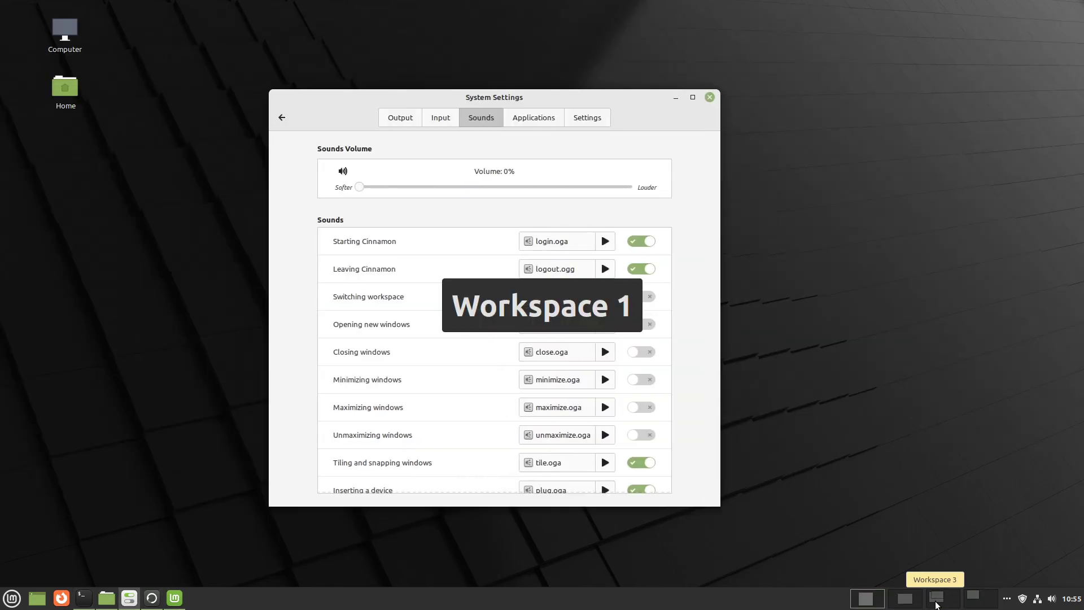
scroll(935, 604, down, 1)
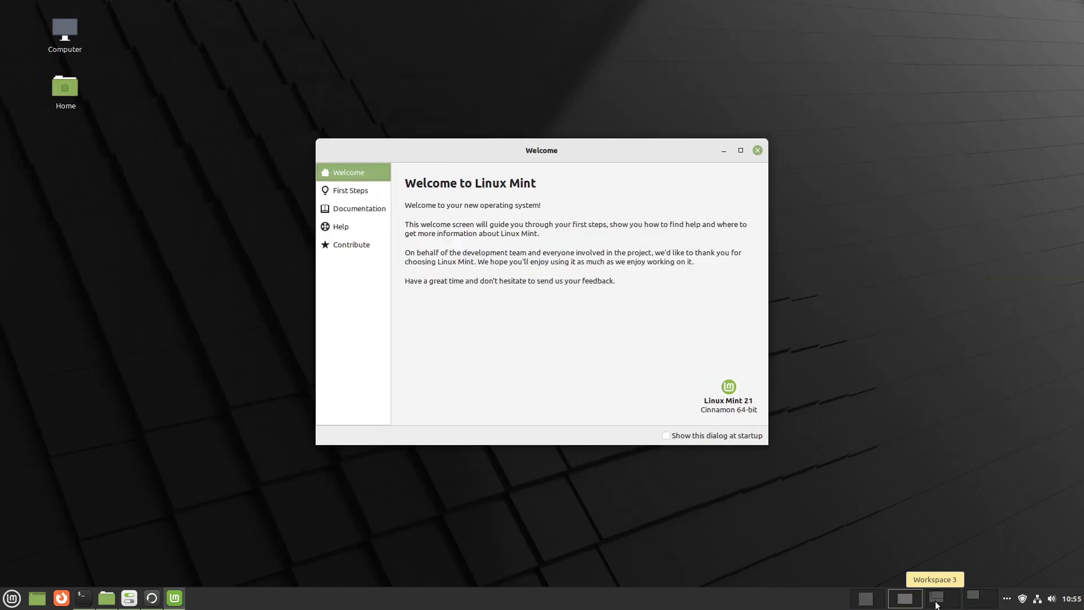
scroll(935, 604, down, 2)
scroll(935, 604, up, 1)
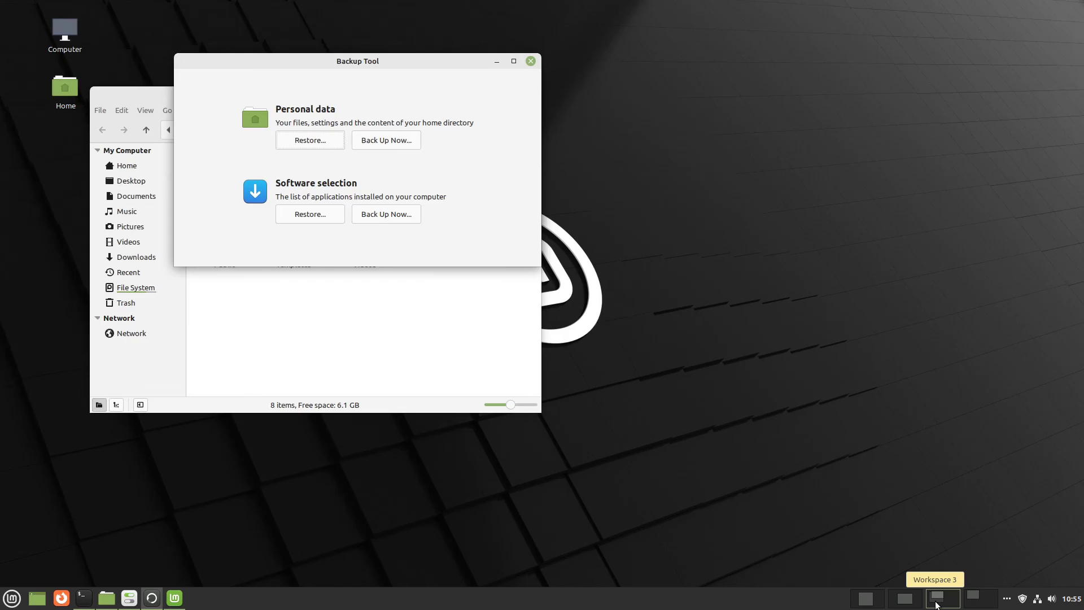
scroll(935, 604, up, 2)
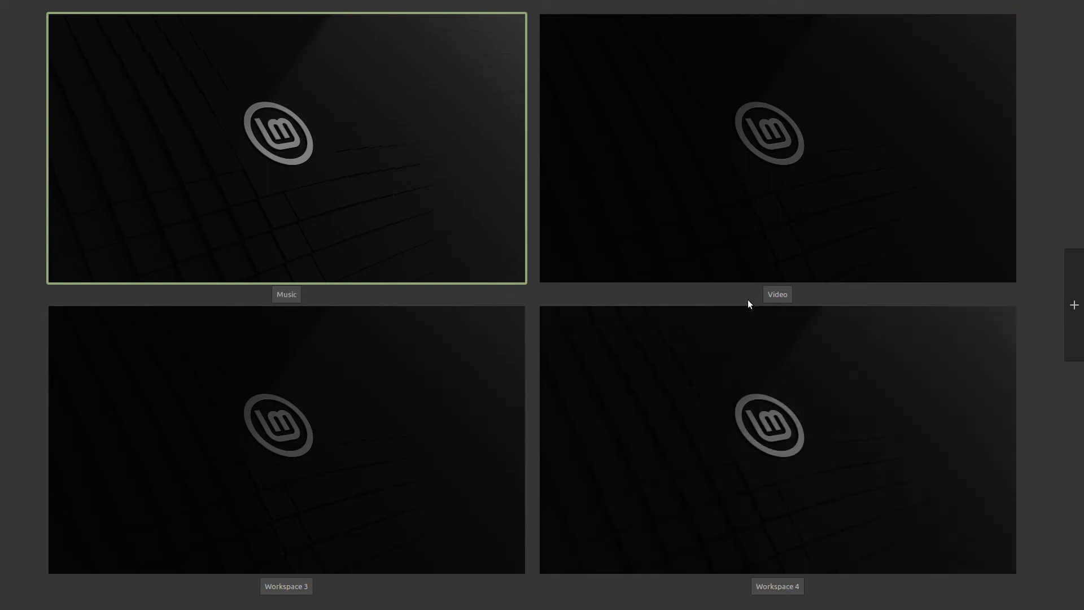
- Rename Workspace 3 to Files in the workspace overview and enter the Music workspace
click(302, 585)
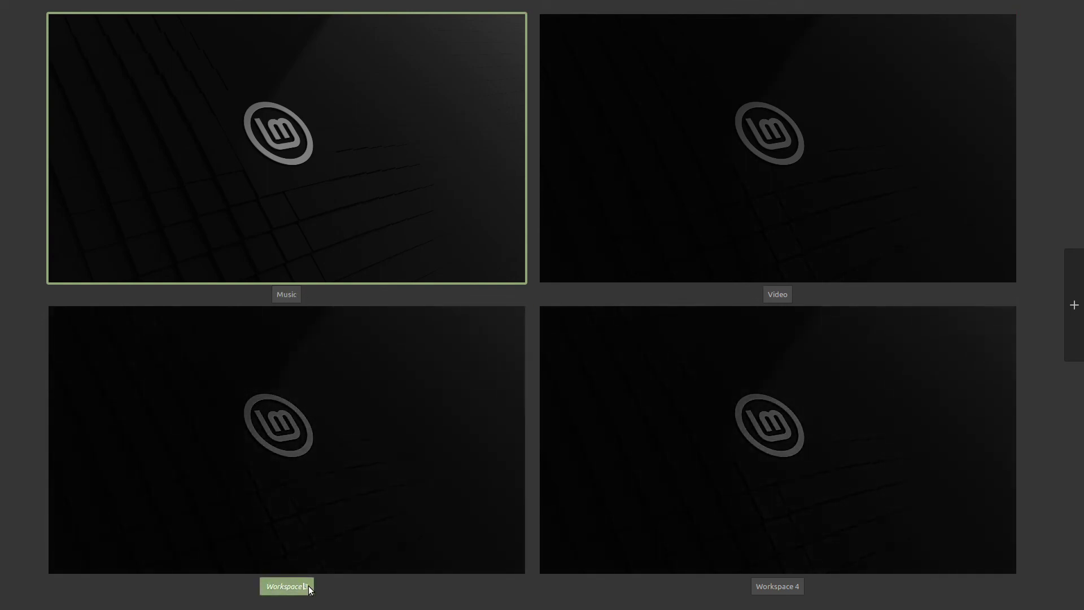
key(BackSpace)
key(BackSpace)
key(BackSpace)
key(BackSpace)
key(BackSpace)
key(BackSpace)
key(BackSpace)
key(BackSpace)
key(BackSpace)
key(BackSpace)
key(BackSpace)
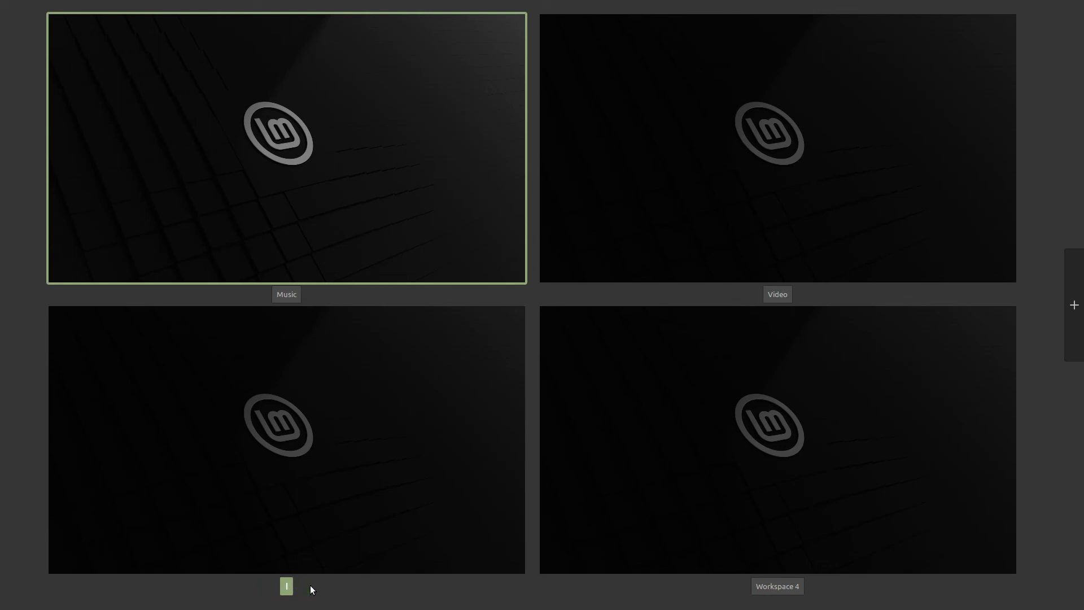
text(Files)
key(Return)
click(383, 220)
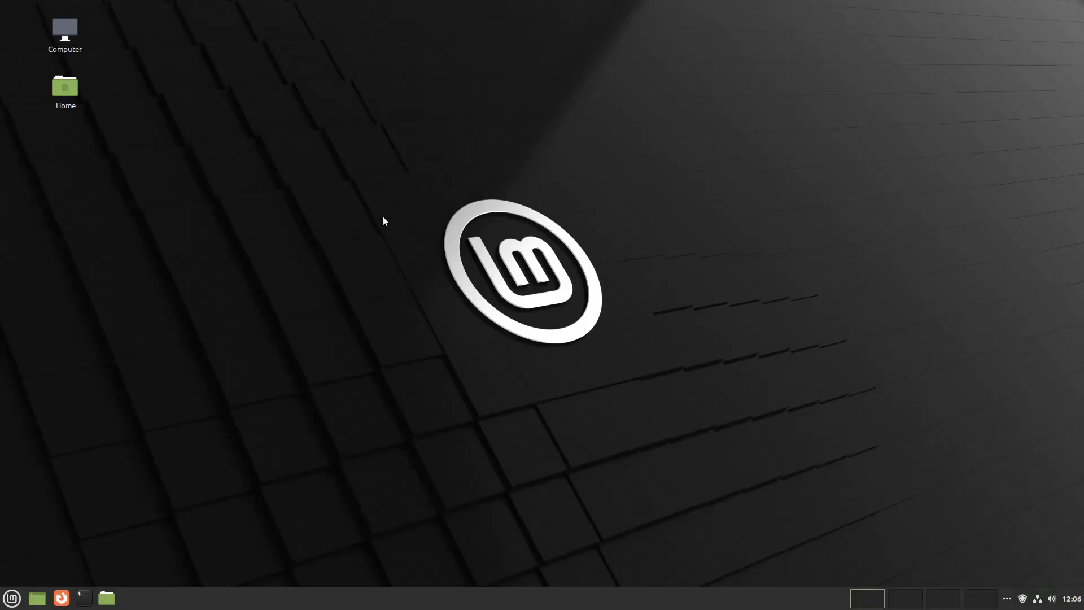
- Switch to the Video workspace and cycle forward and back through the renamed workspaces
click(903, 599)
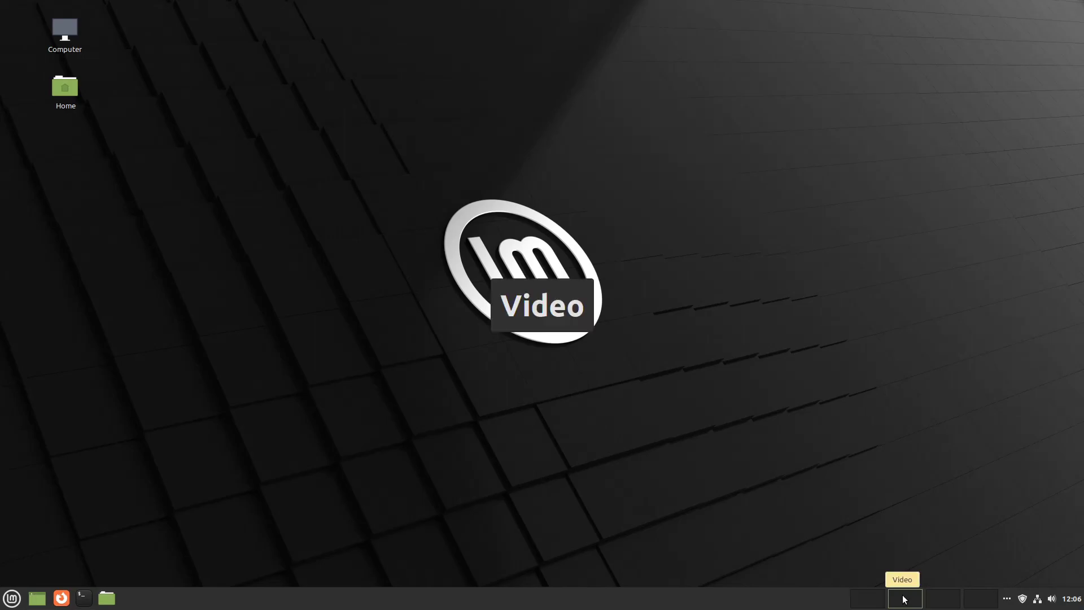
key(ctrl+alt+Right)
key(ctrl+alt+Right)
key(ctrl+alt+Left)
key(ctrl+alt+Left)
key(ctrl+alt+Left)
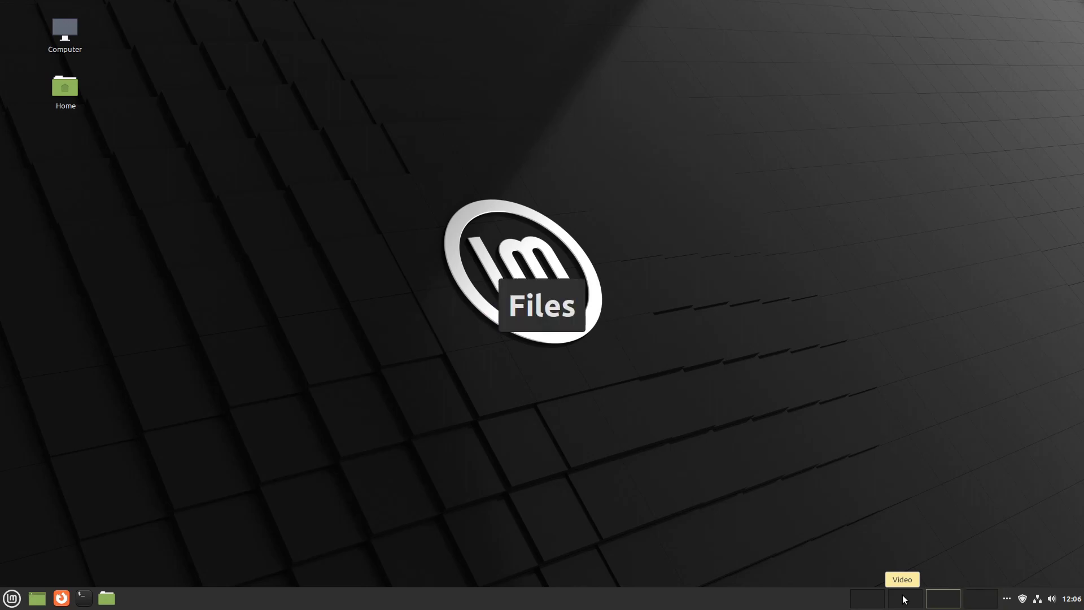
key(ctrl+alt+Right)
key(ctrl+alt+Right)
key(ctrl+alt+Right)
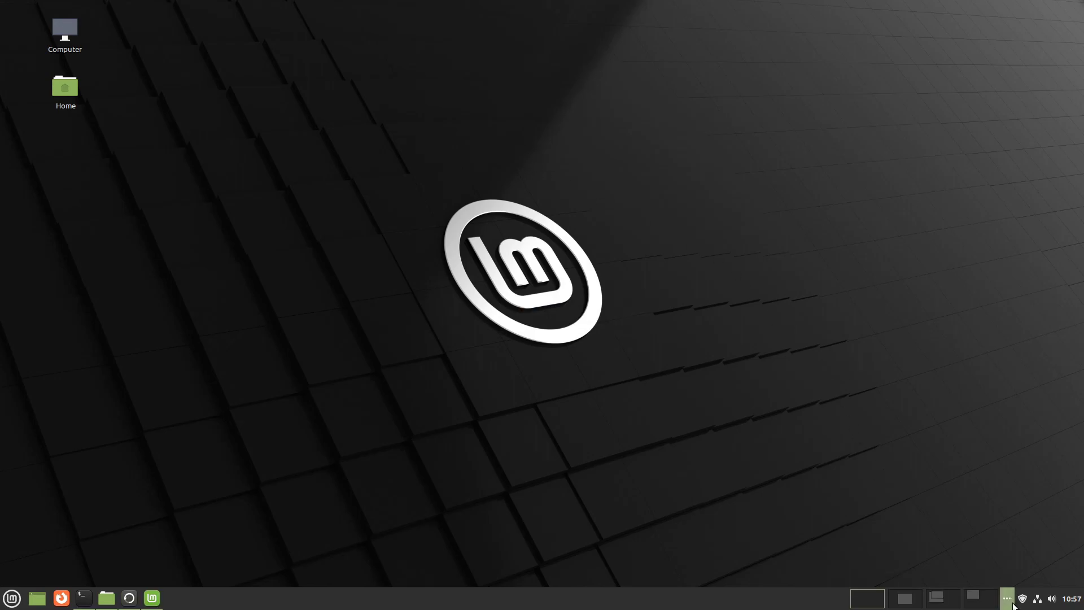
- Open the workspace overview from the panel's Expo applet
click(1007, 599)
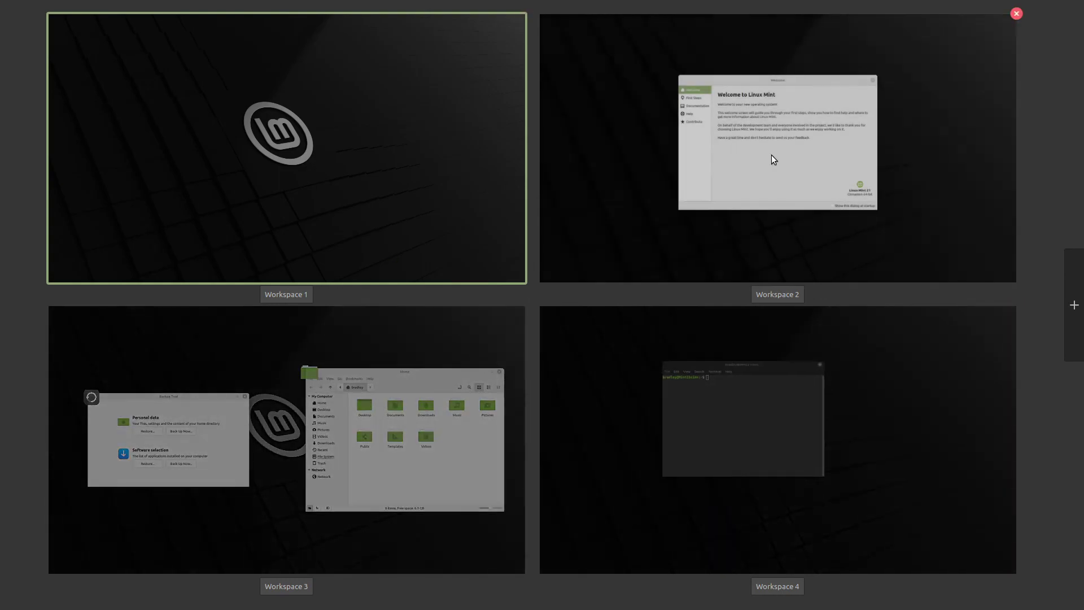